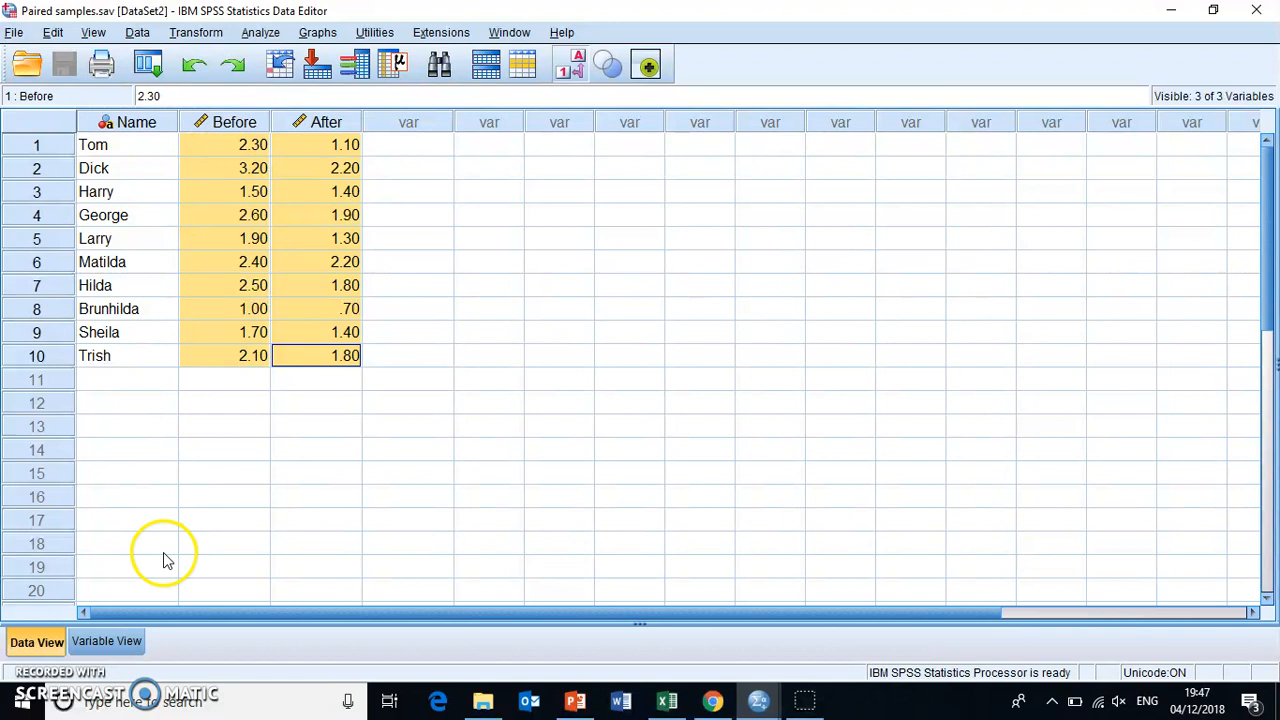
Step: Review the variable definitions and the labels of the Before and After columns in the dataset
left_click(127, 648)
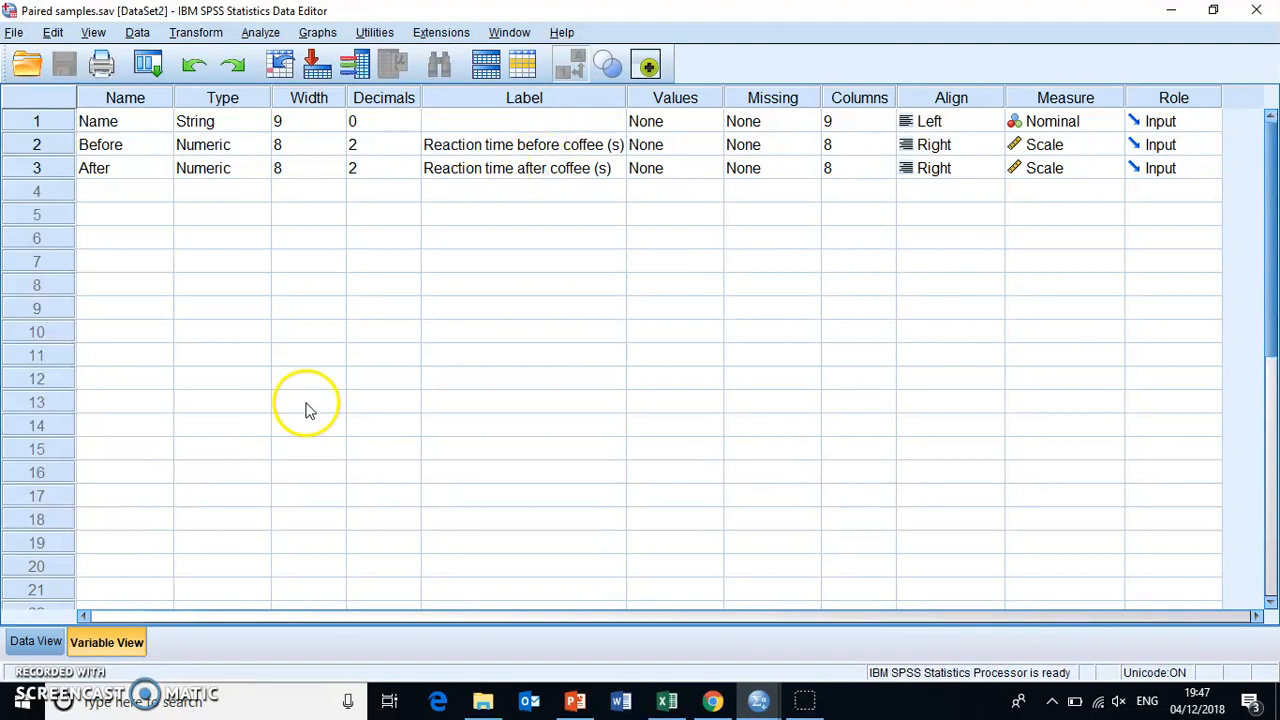
left_click(14, 641)
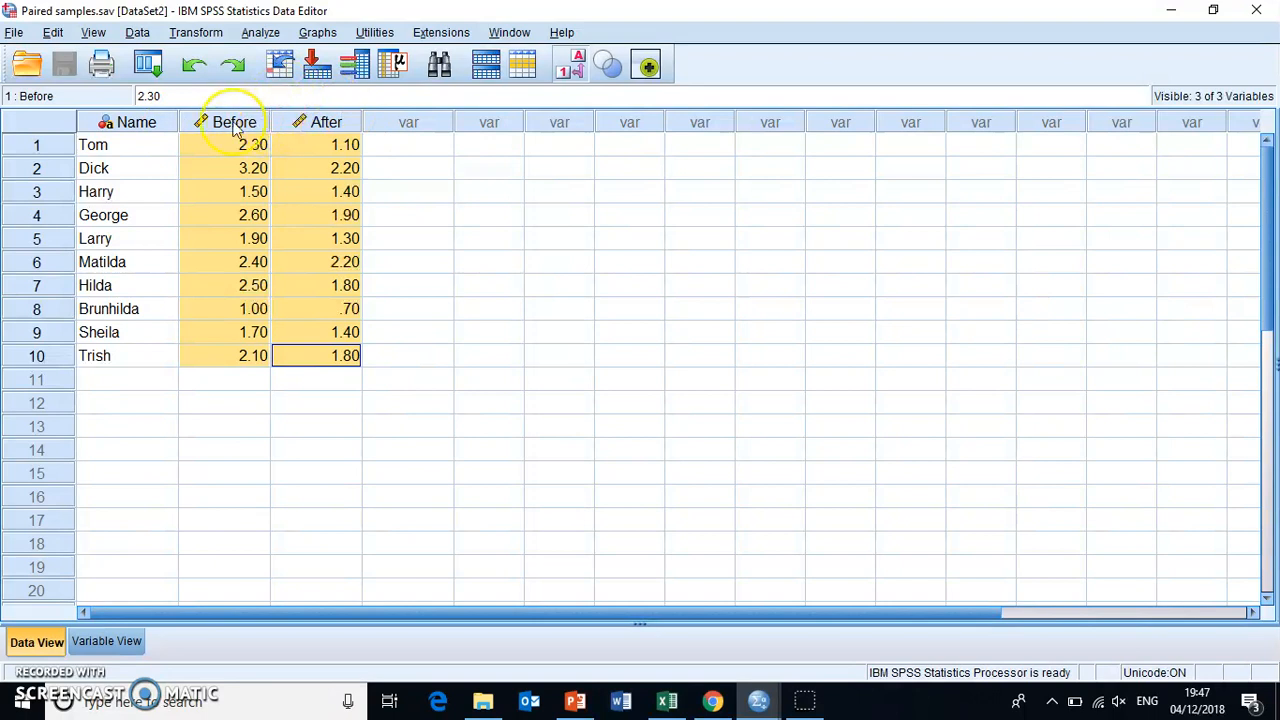
mouse_move(234, 128)
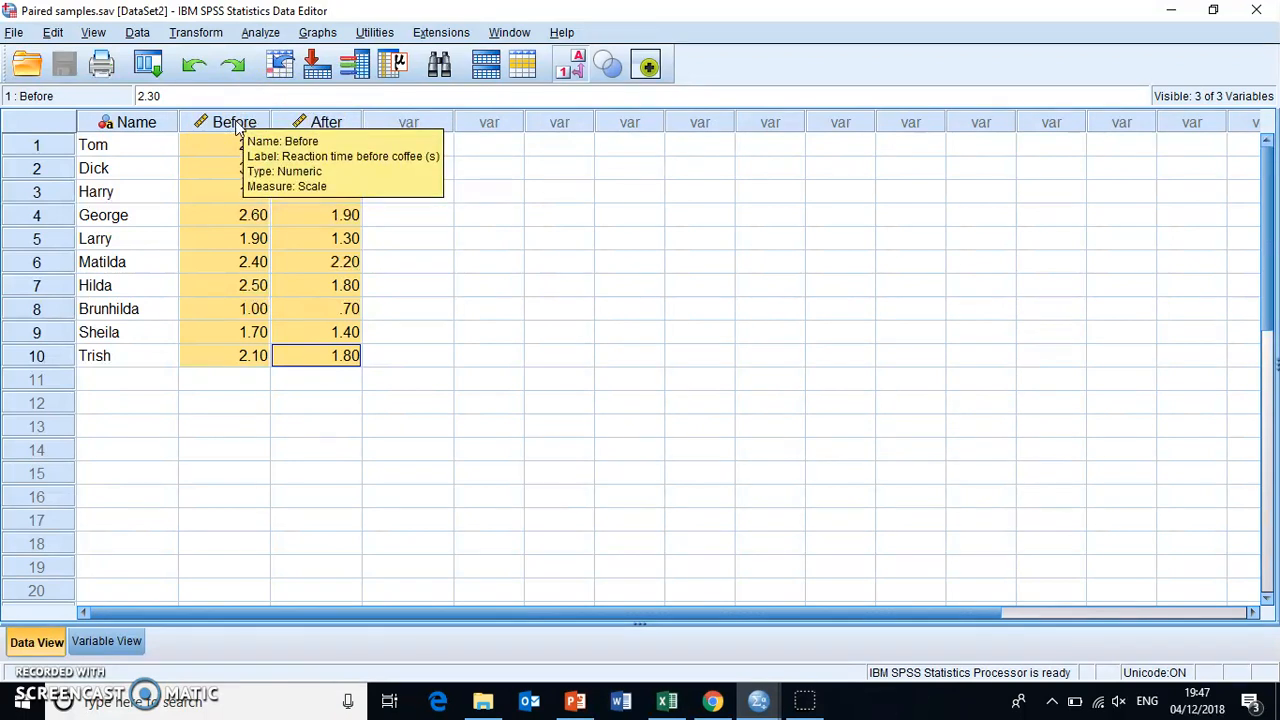
mouse_move(327, 122)
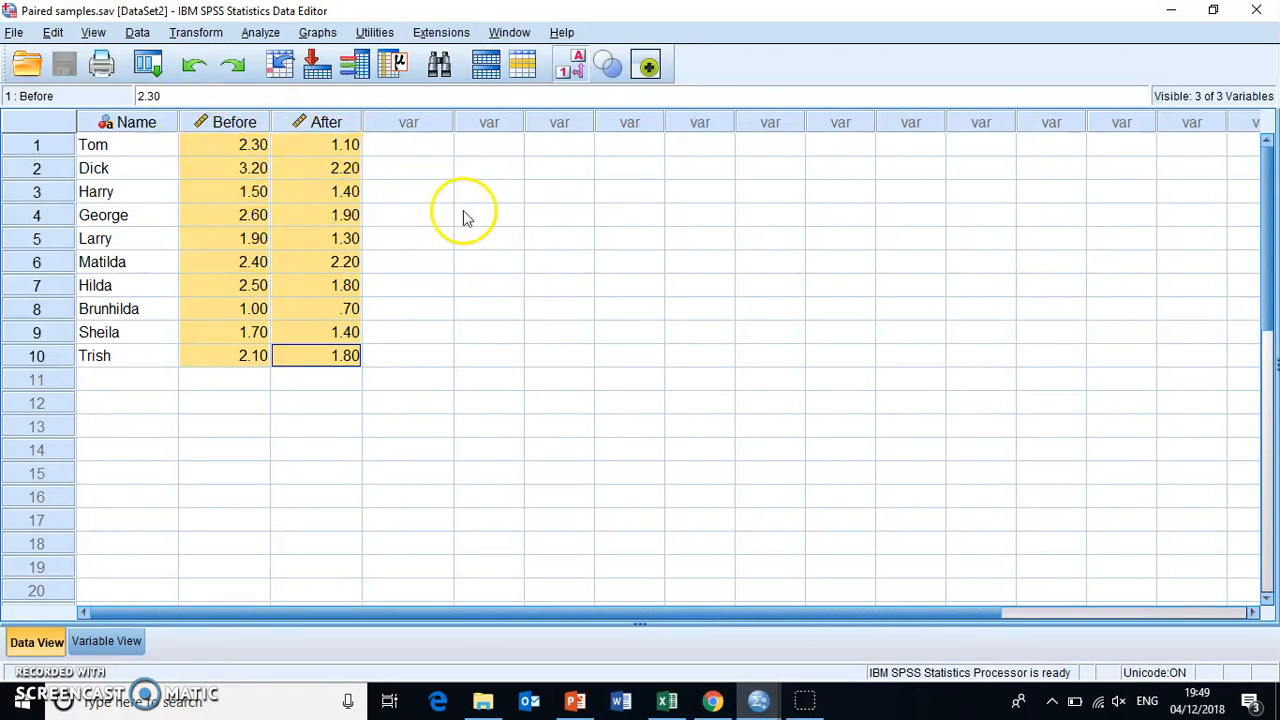
Step: Run Explore on the before and after coffee reaction times, displaying only plots, with histograms and normality plots with tests and no boxplots
left_click(262, 33)
mouse_move(281, 87)
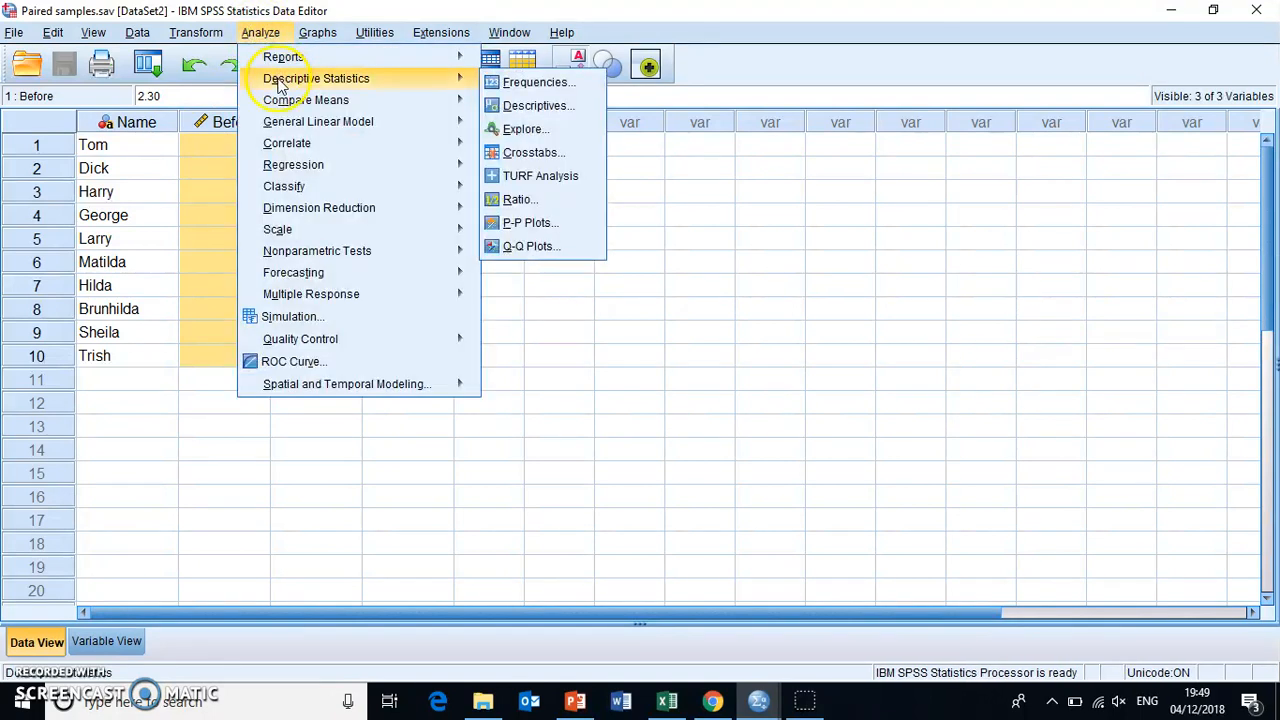
left_click(521, 132)
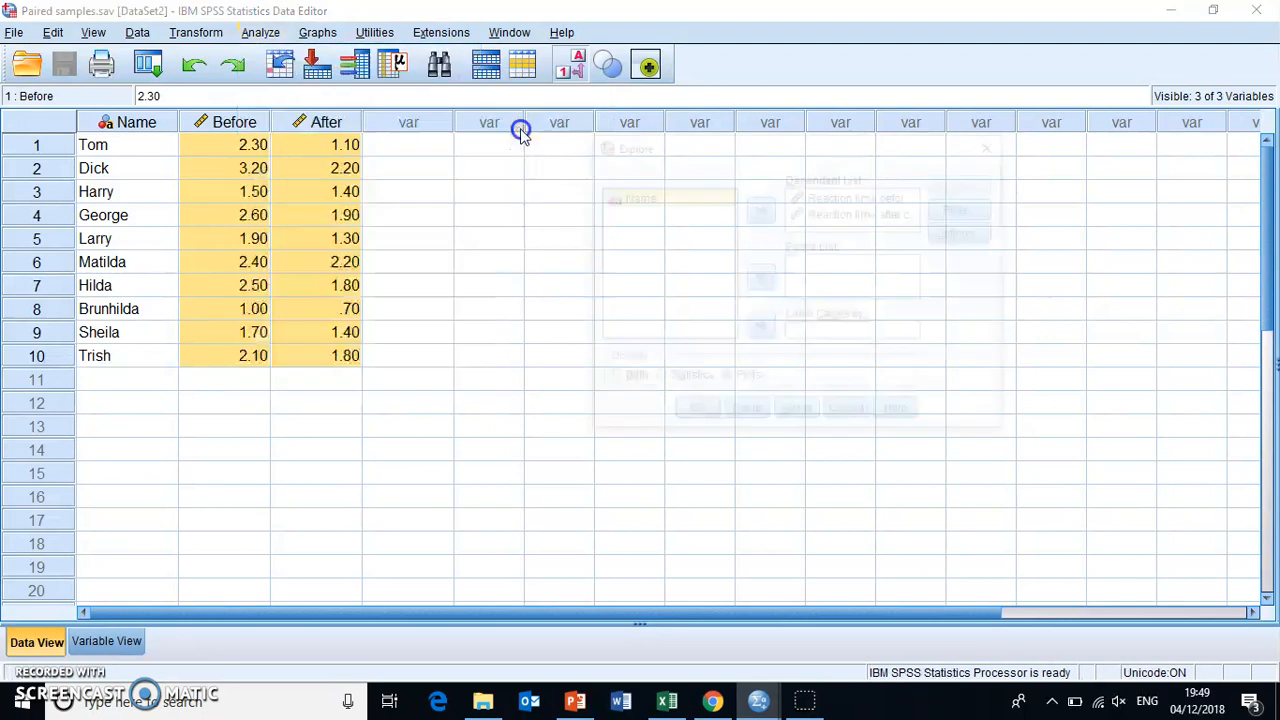
left_click(828, 200)
left_click(826, 212)
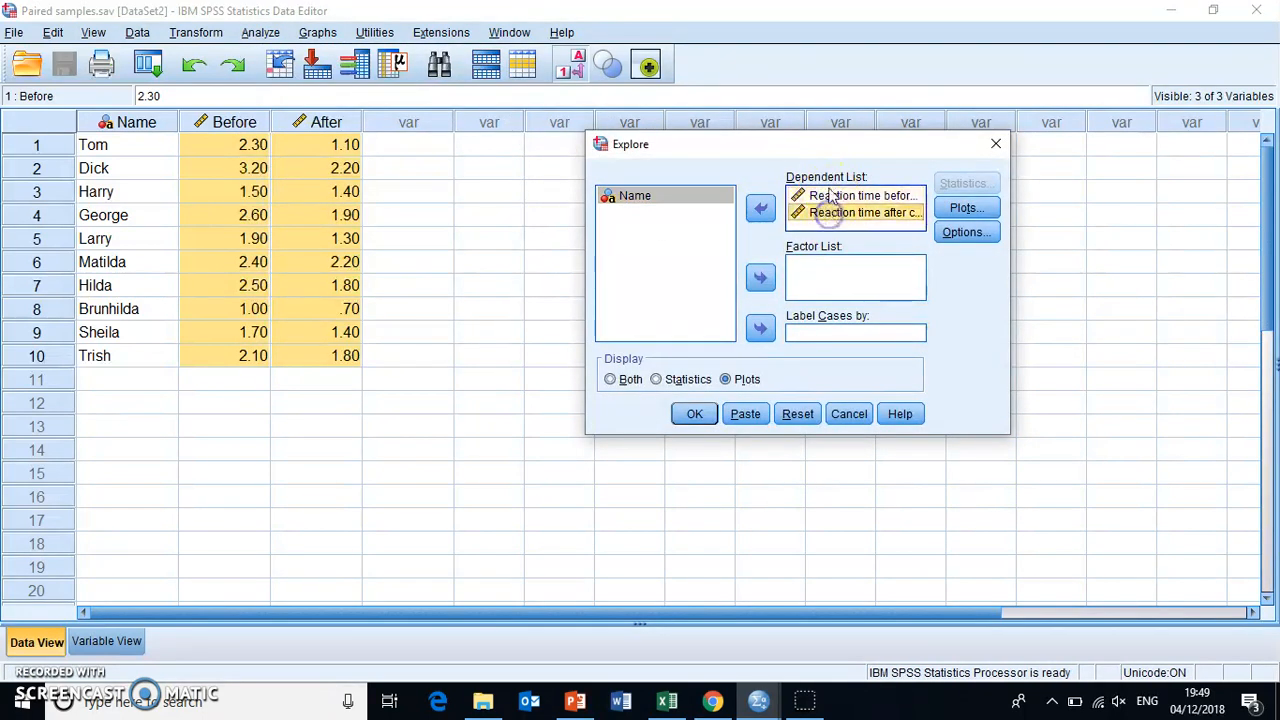
left_click(830, 196)
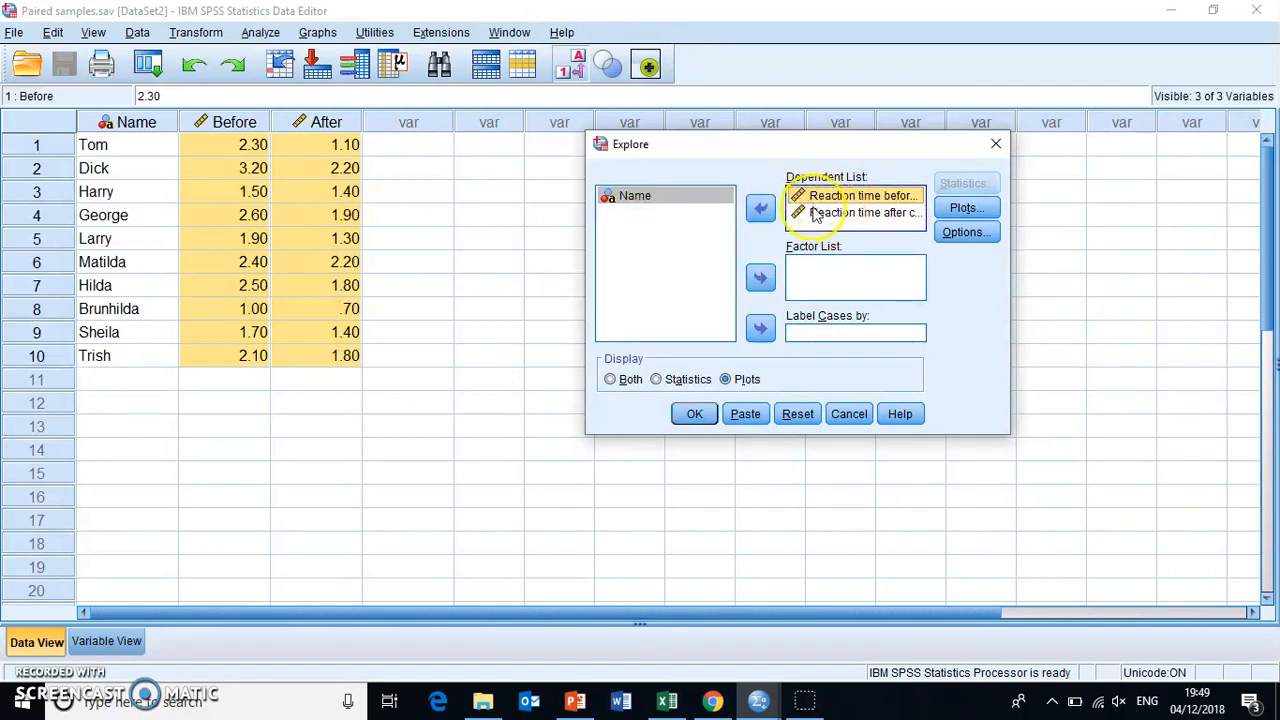
left_click(968, 210)
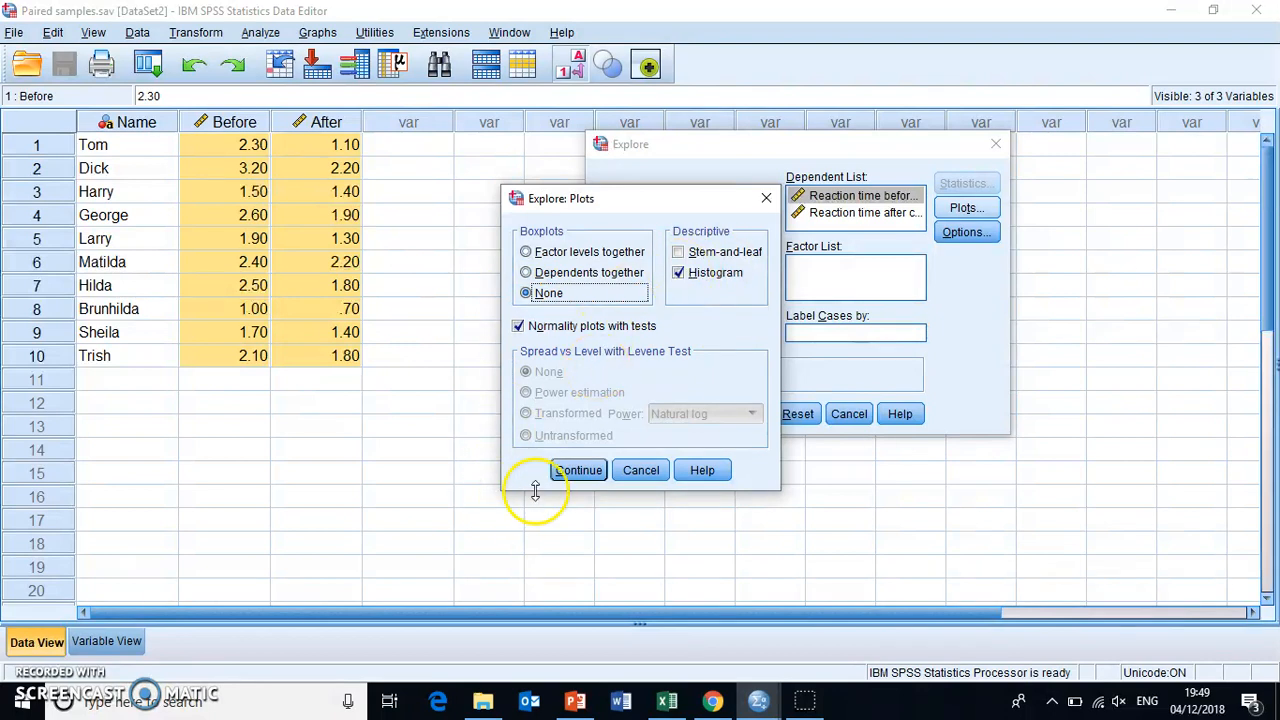
left_click(578, 470)
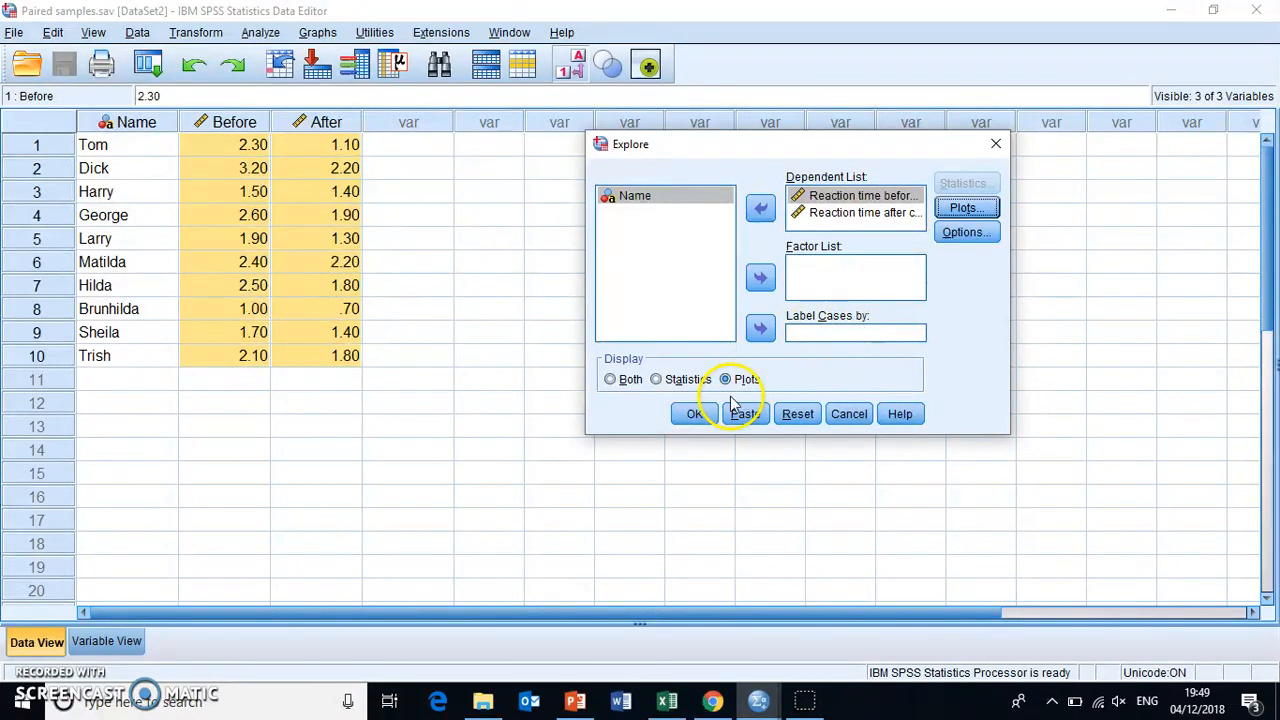
left_click(706, 419)
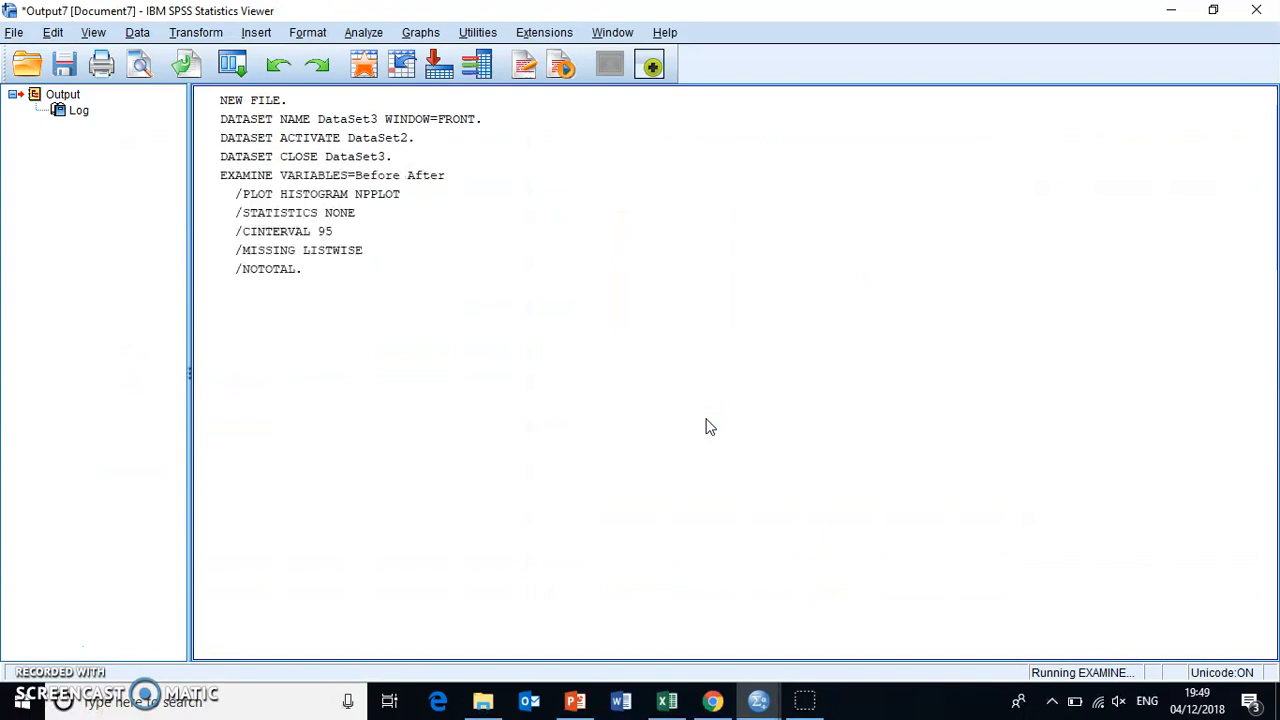
Step: Examine the Tests of Normality table for the significance values of both reaction time variables
left_click(910, 427)
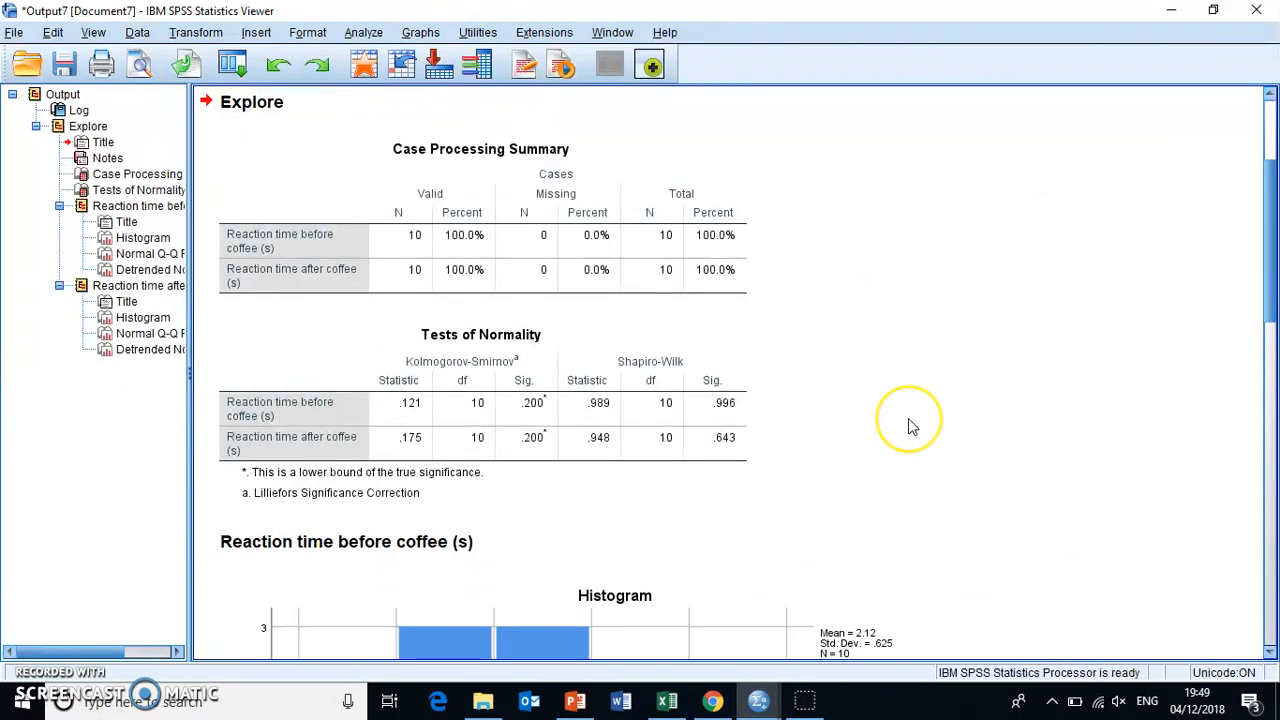
left_click(452, 389)
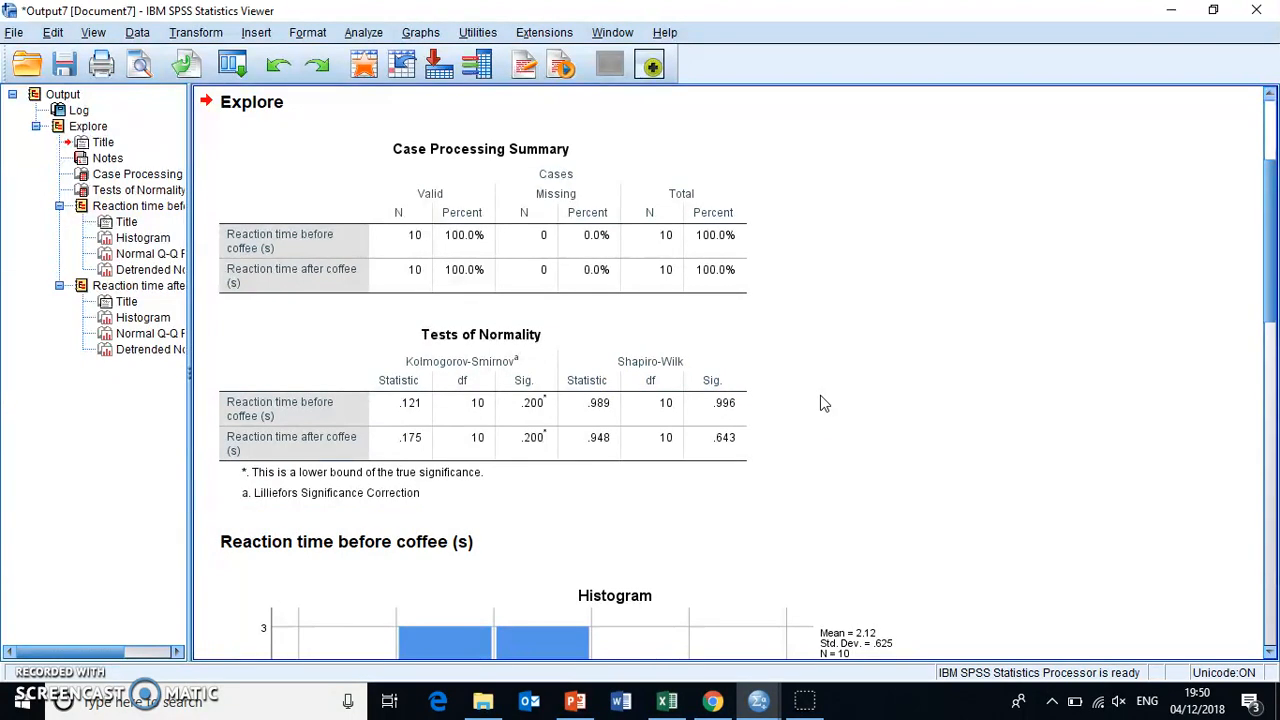
left_click(307, 408)
left_click(294, 405)
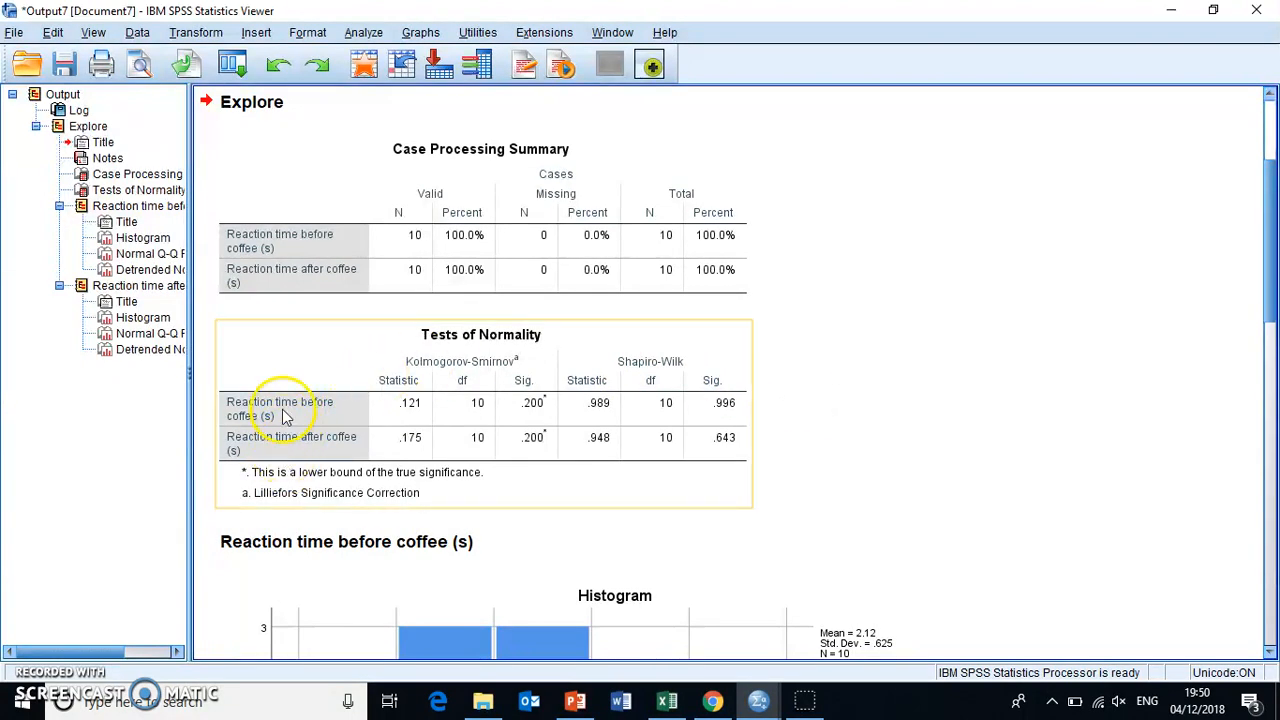
left_click(781, 455)
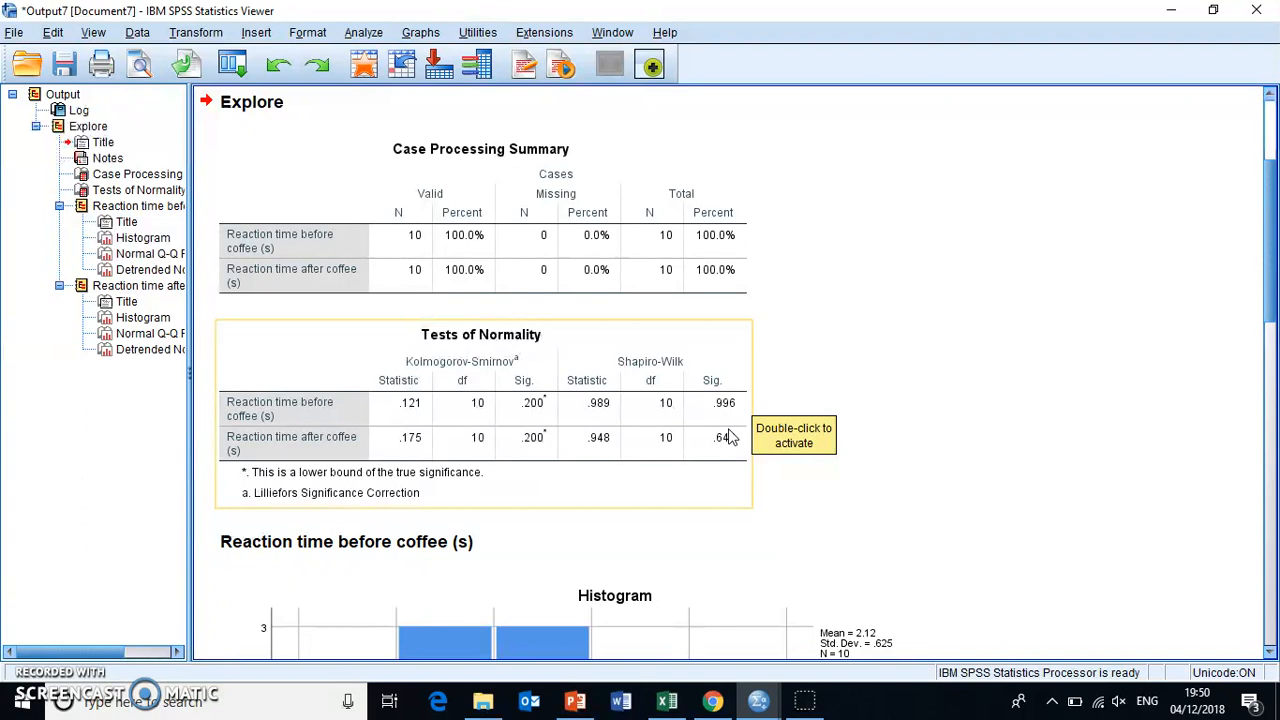
left_click(818, 474)
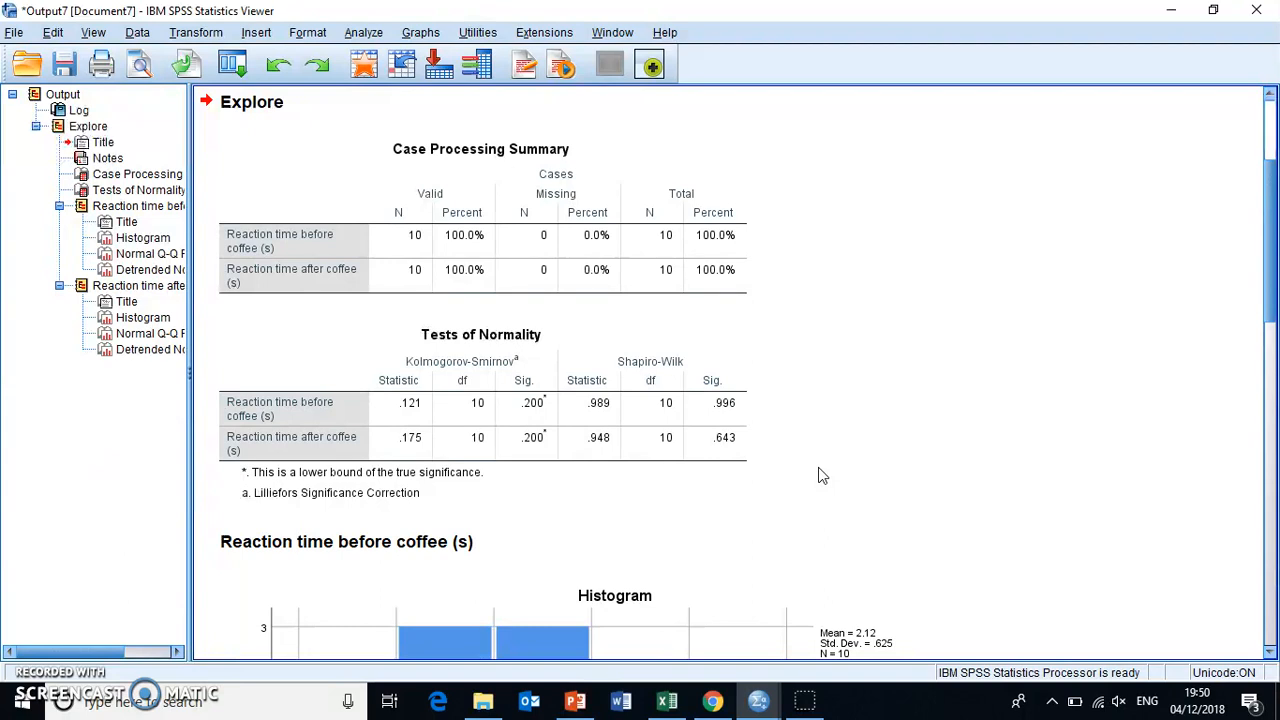
Step: Return to the Paired samples.sav dataset and open the Paired-Samples T Test setup
left_click(758, 704)
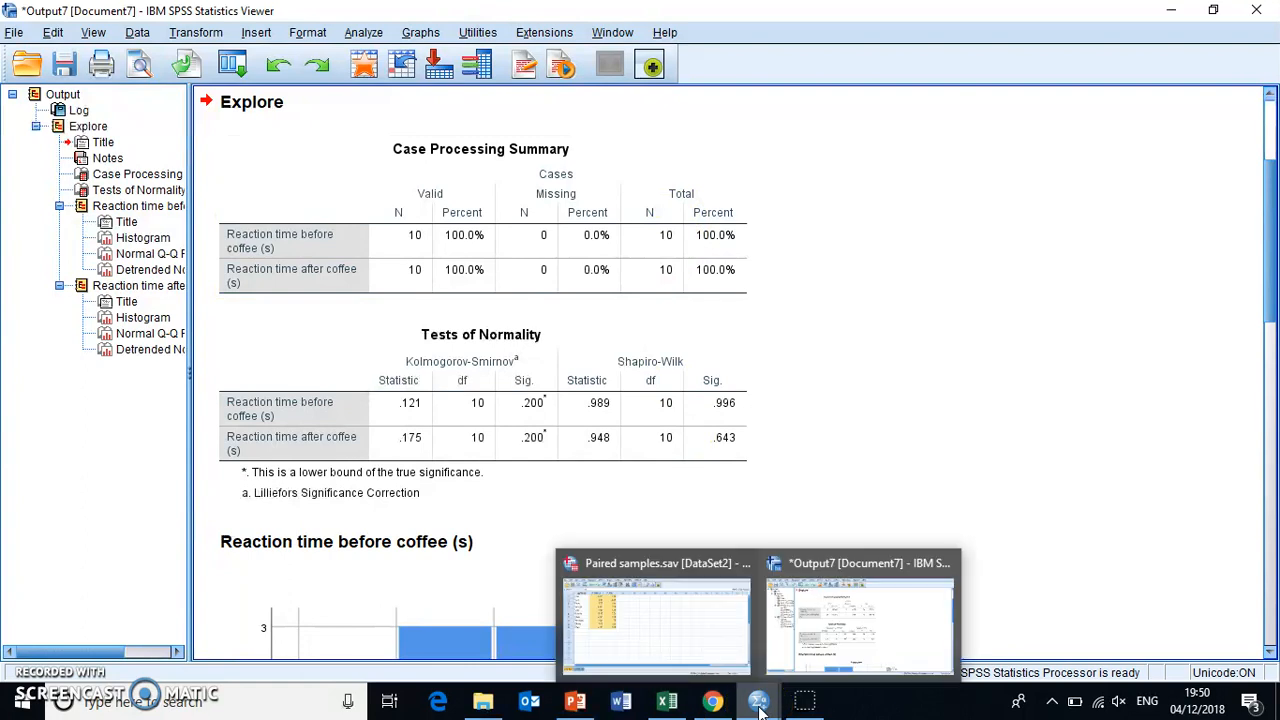
left_click(666, 648)
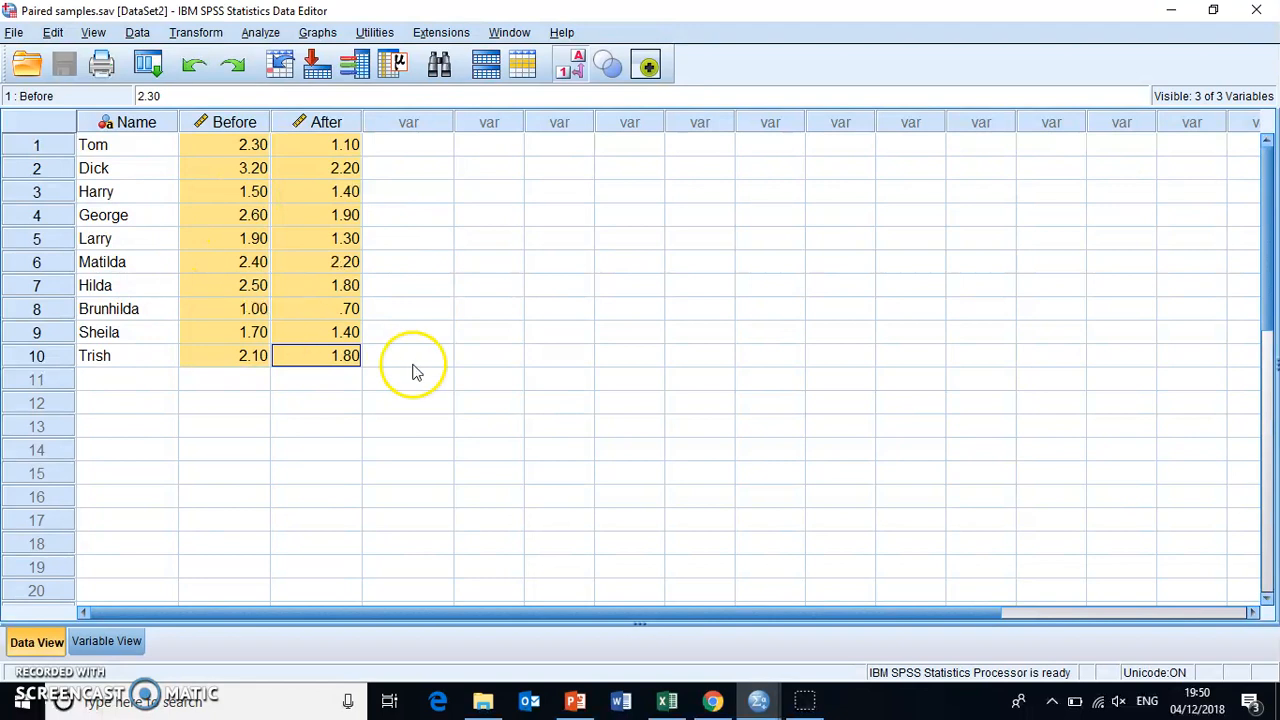
left_click(259, 35)
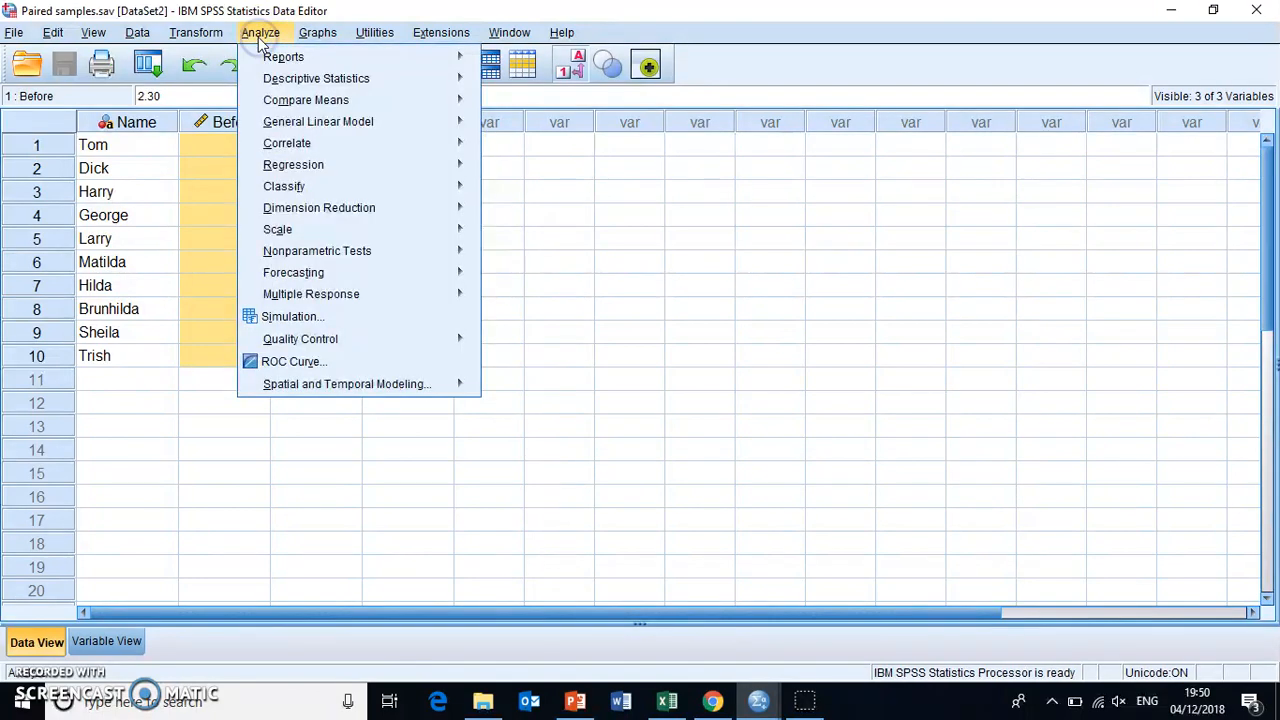
mouse_move(293, 104)
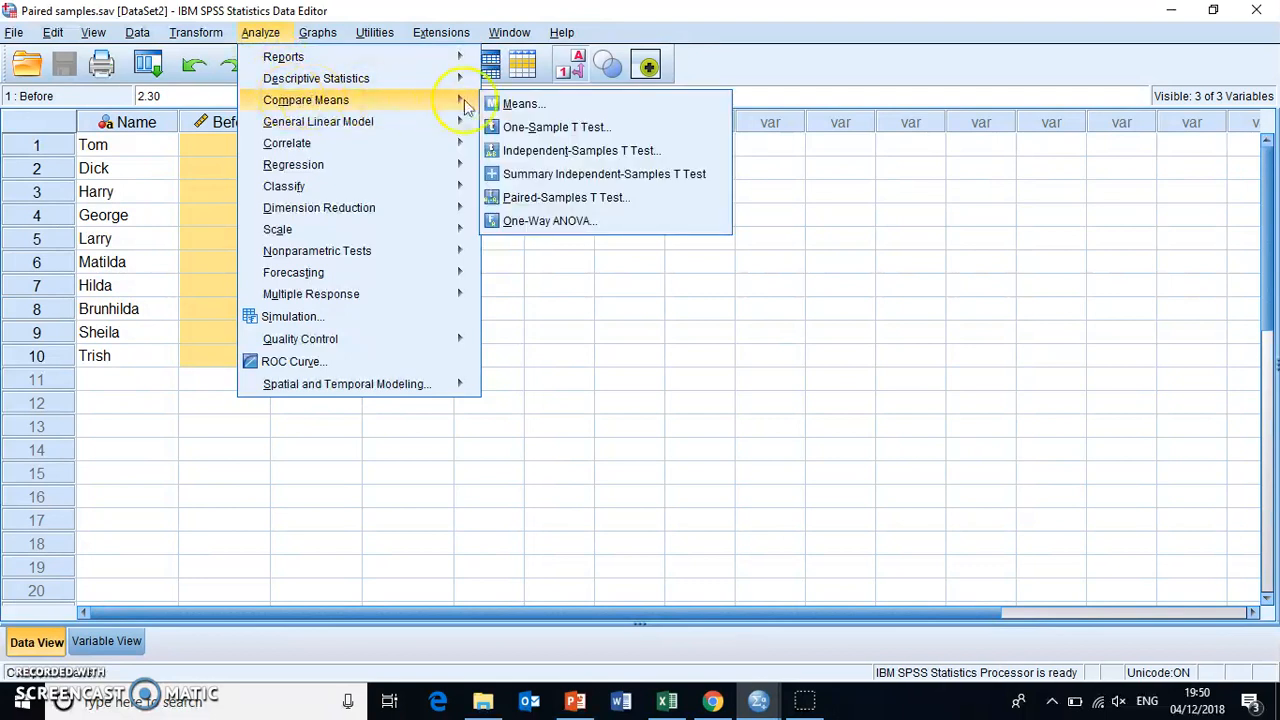
left_click(535, 198)
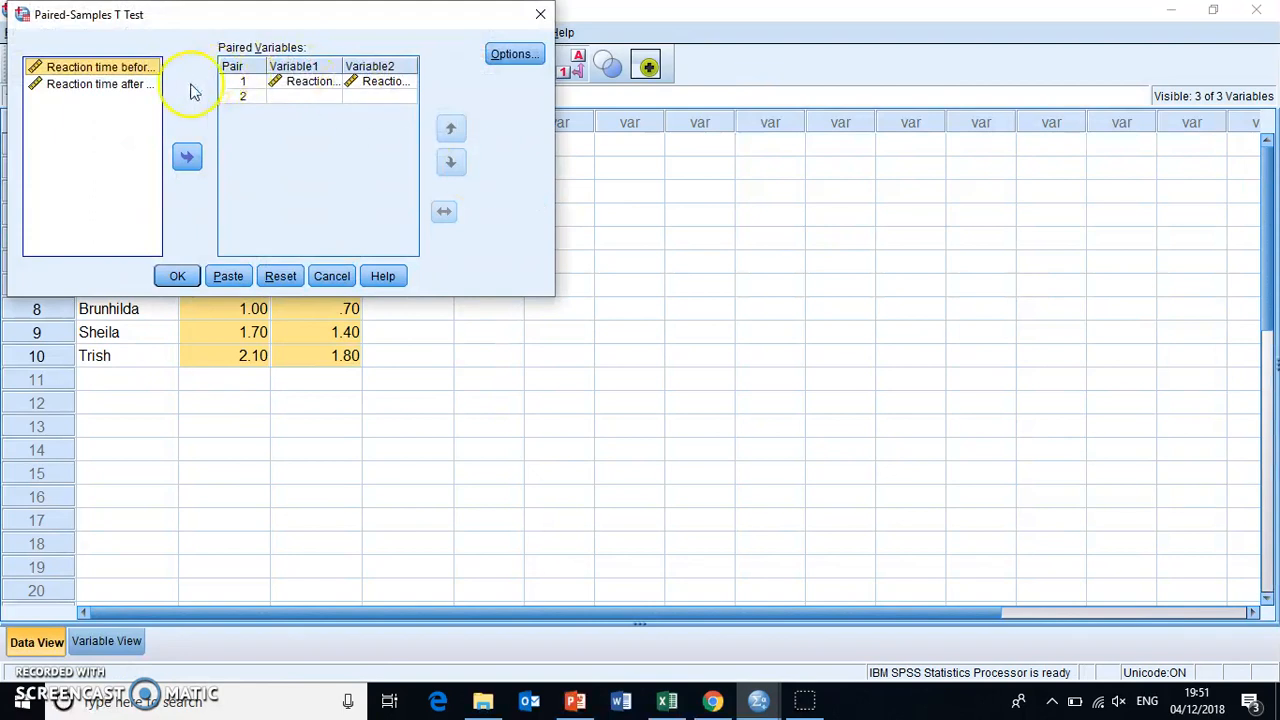
Step: Remove both reaction time variables from pair 1 of the paired variables
left_click(305, 81)
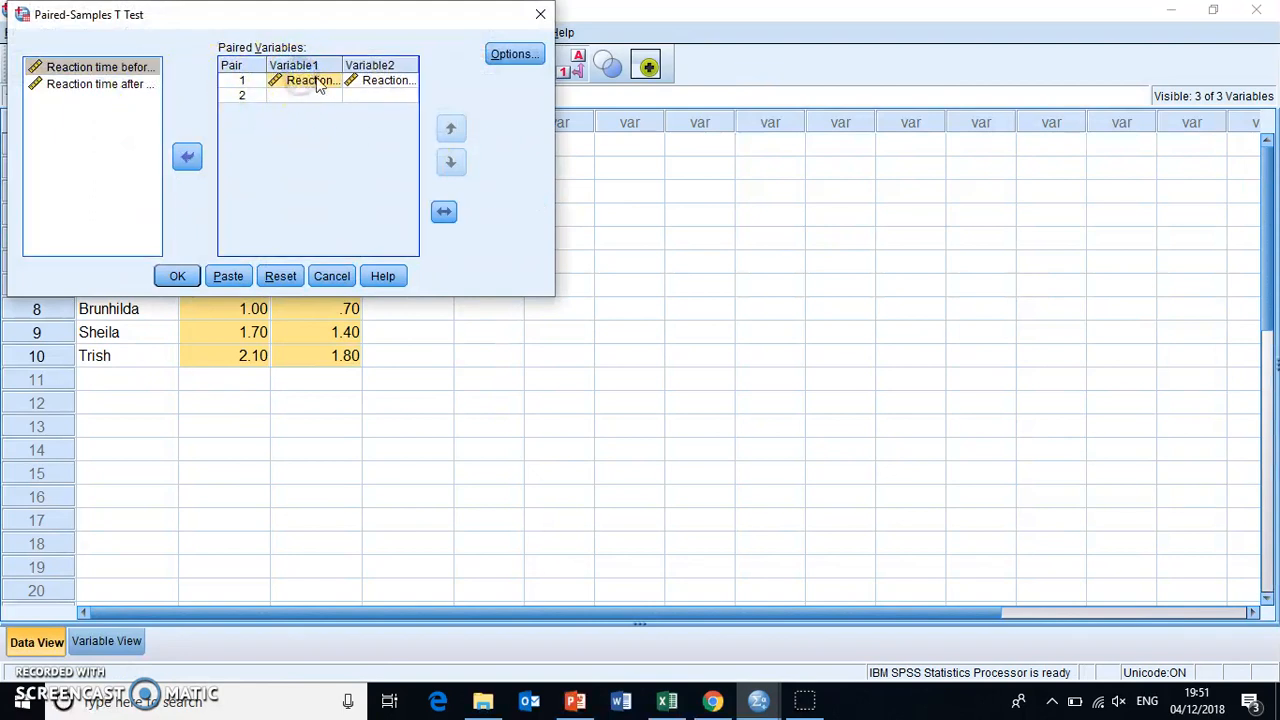
left_click(374, 82)
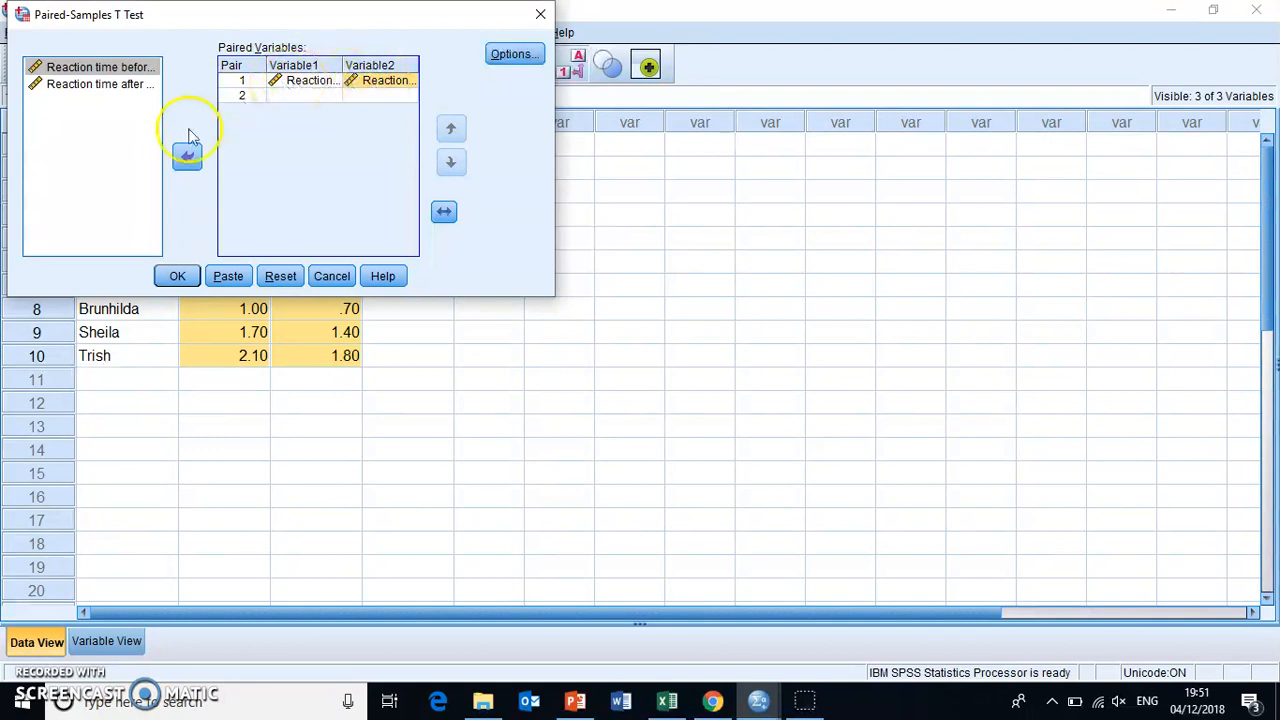
left_click(186, 156)
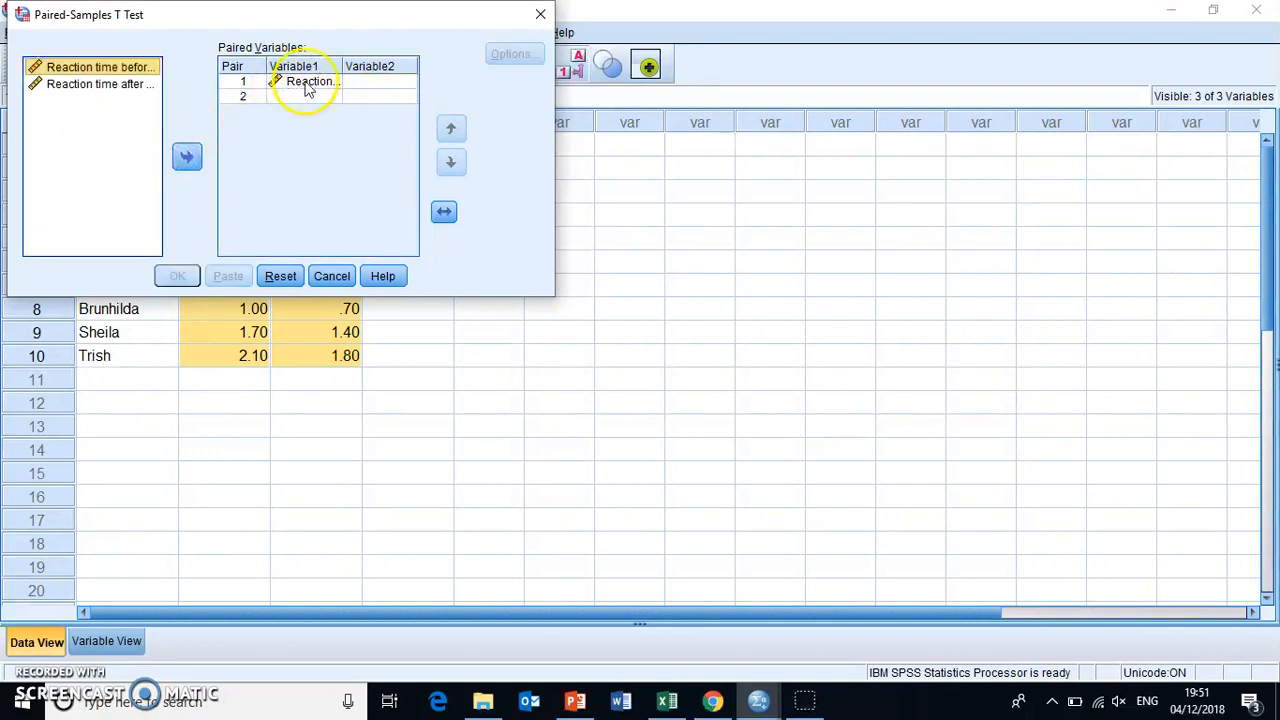
left_click(308, 85)
left_click(186, 156)
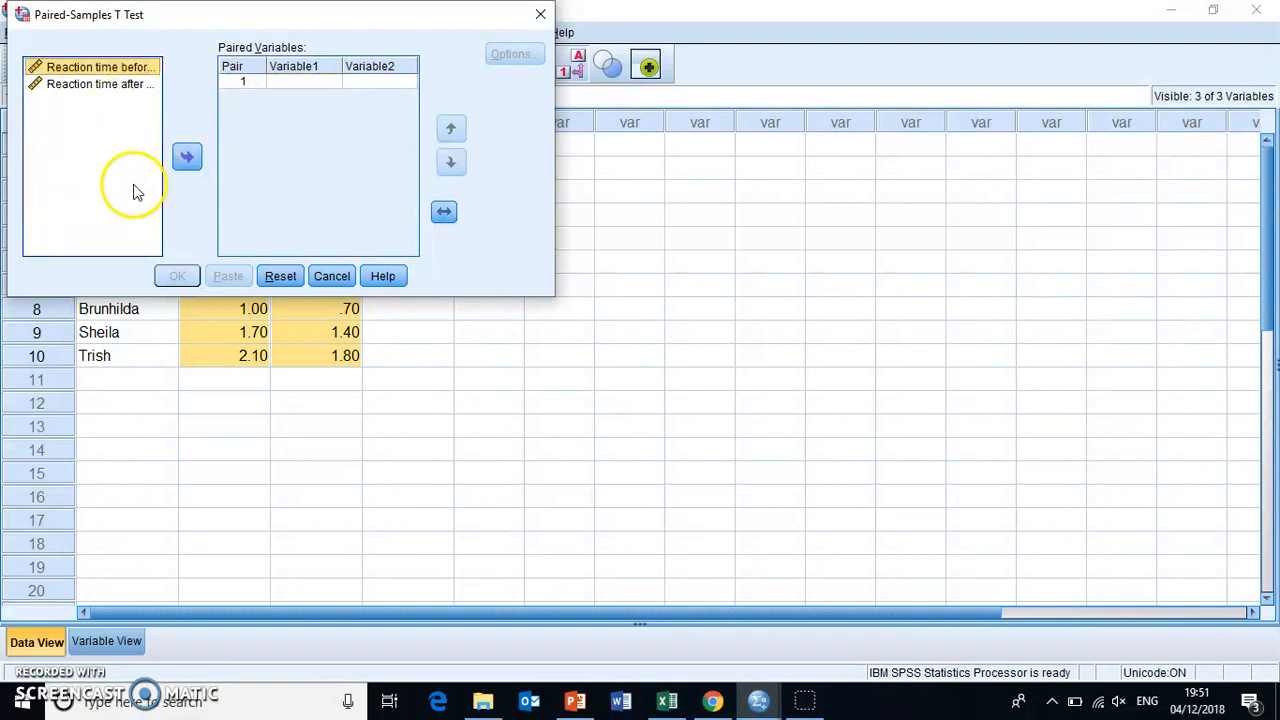
Step: Pair reaction time before coffee as Variable1 with reaction time after coffee as Variable2, and run the paired-samples t test
left_click(189, 158)
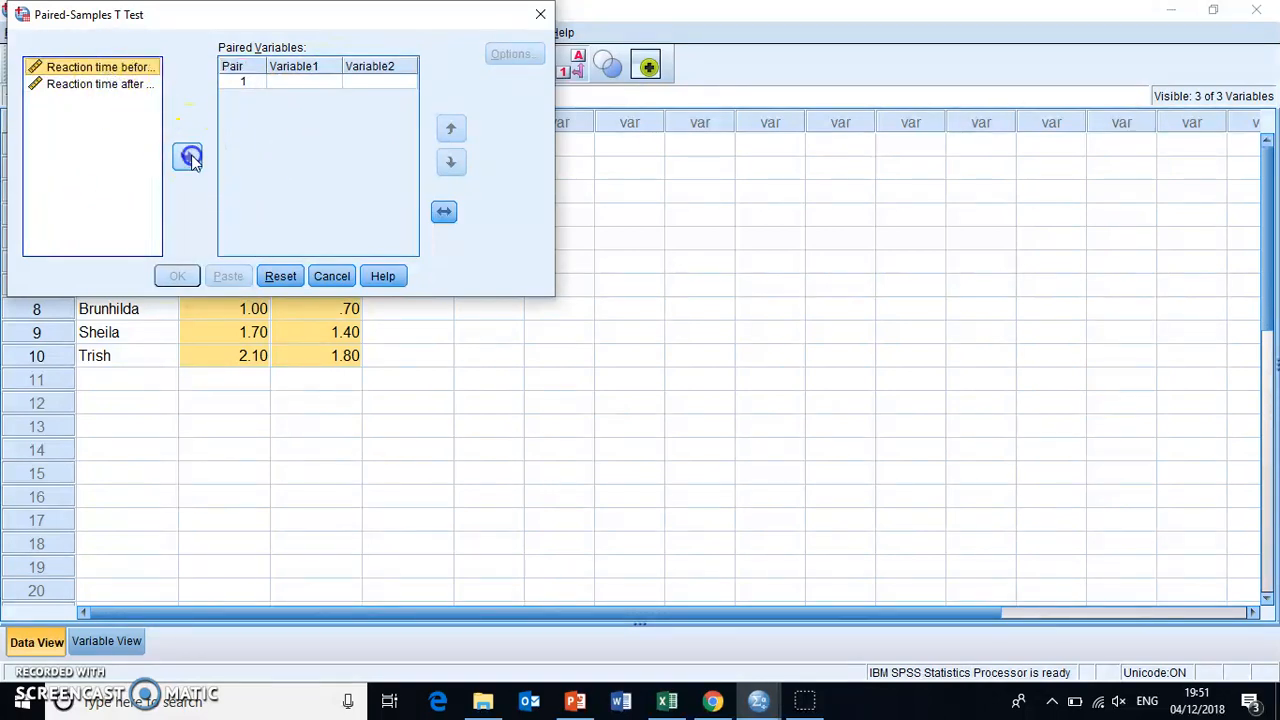
left_click(120, 86)
left_click(188, 157)
left_click(390, 88)
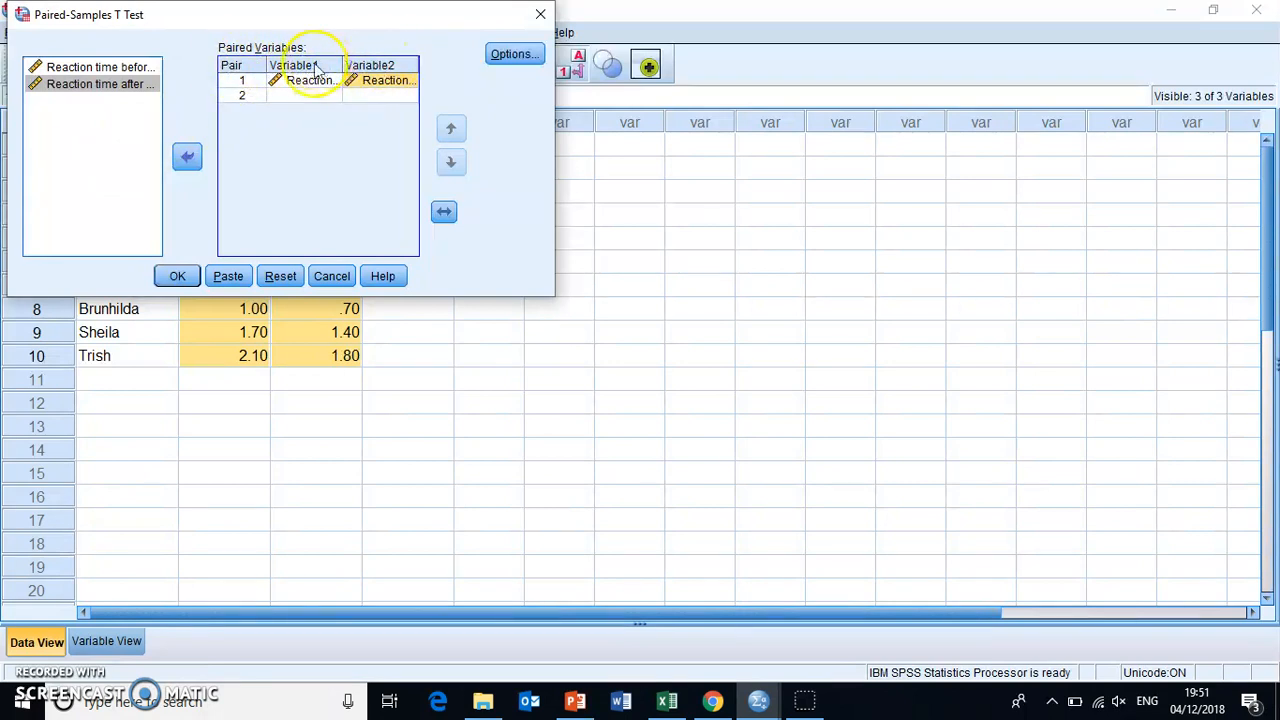
left_click(172, 280)
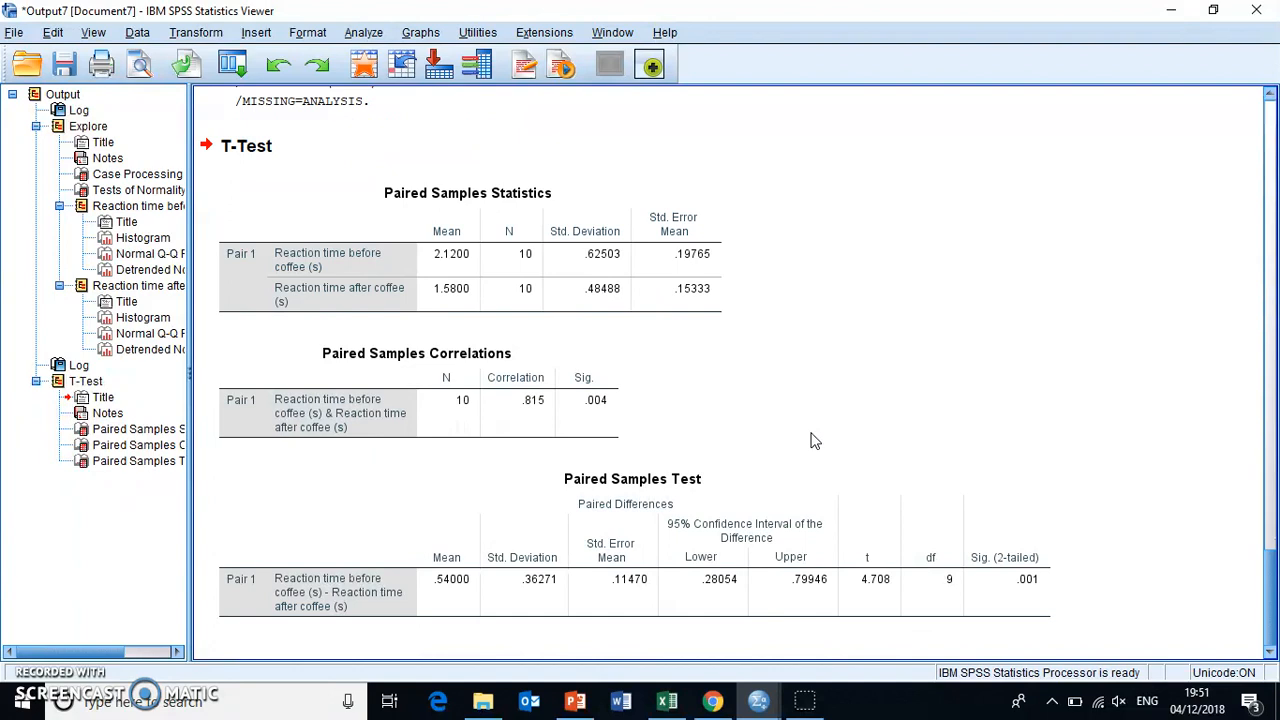
Step: Examine the T-Test output, comparing the means in Paired Samples Statistics and the significance and confidence interval in Paired Samples Test
left_click(443, 186)
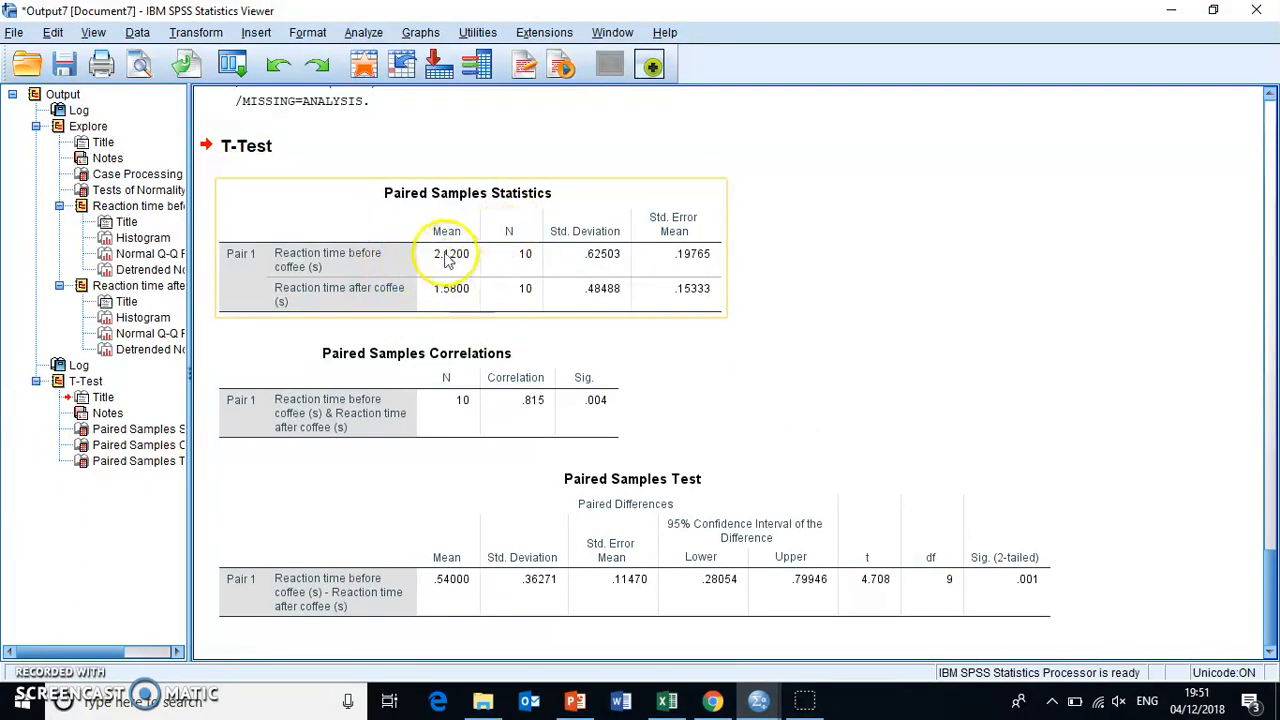
left_click(652, 254)
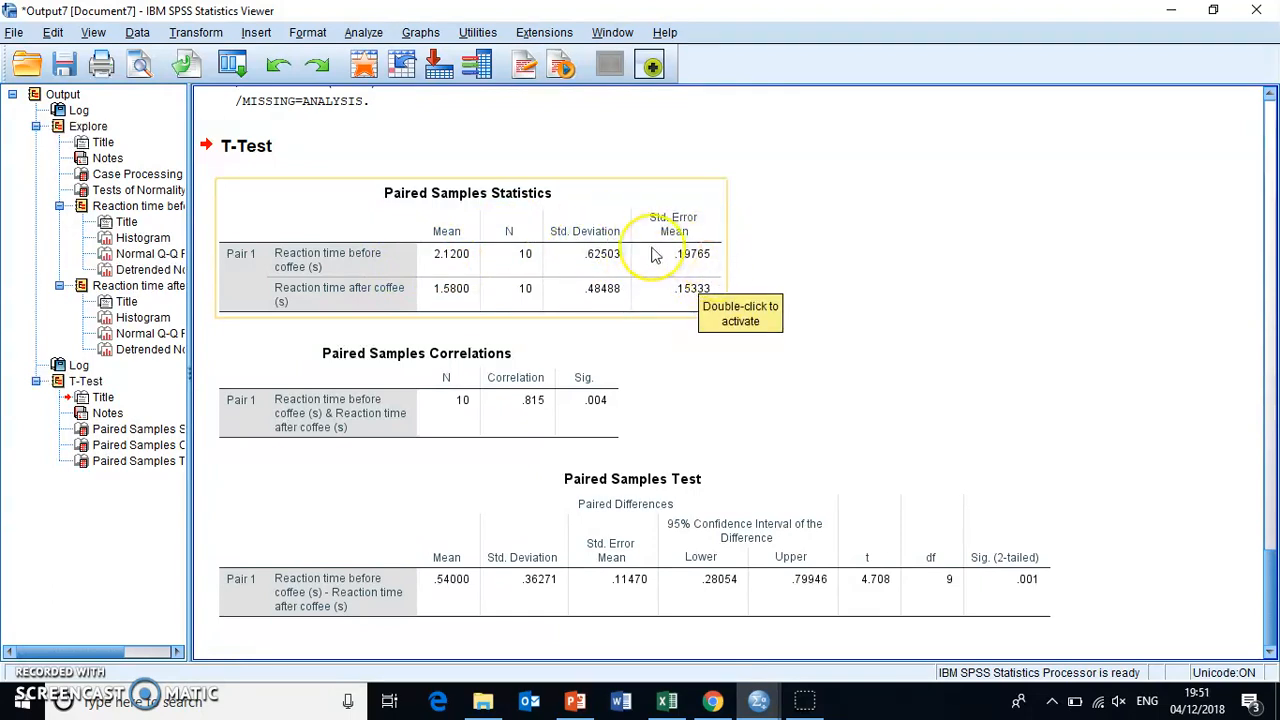
left_click(776, 272)
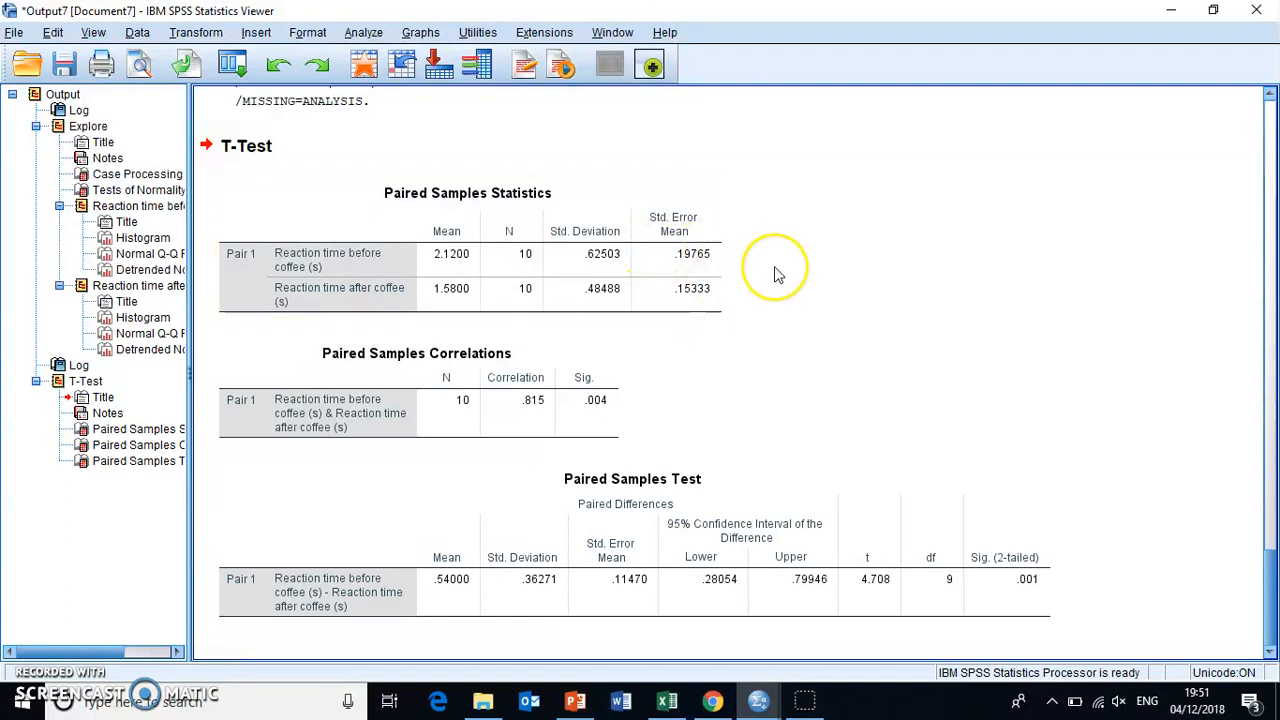
left_click(657, 318)
left_click(580, 502)
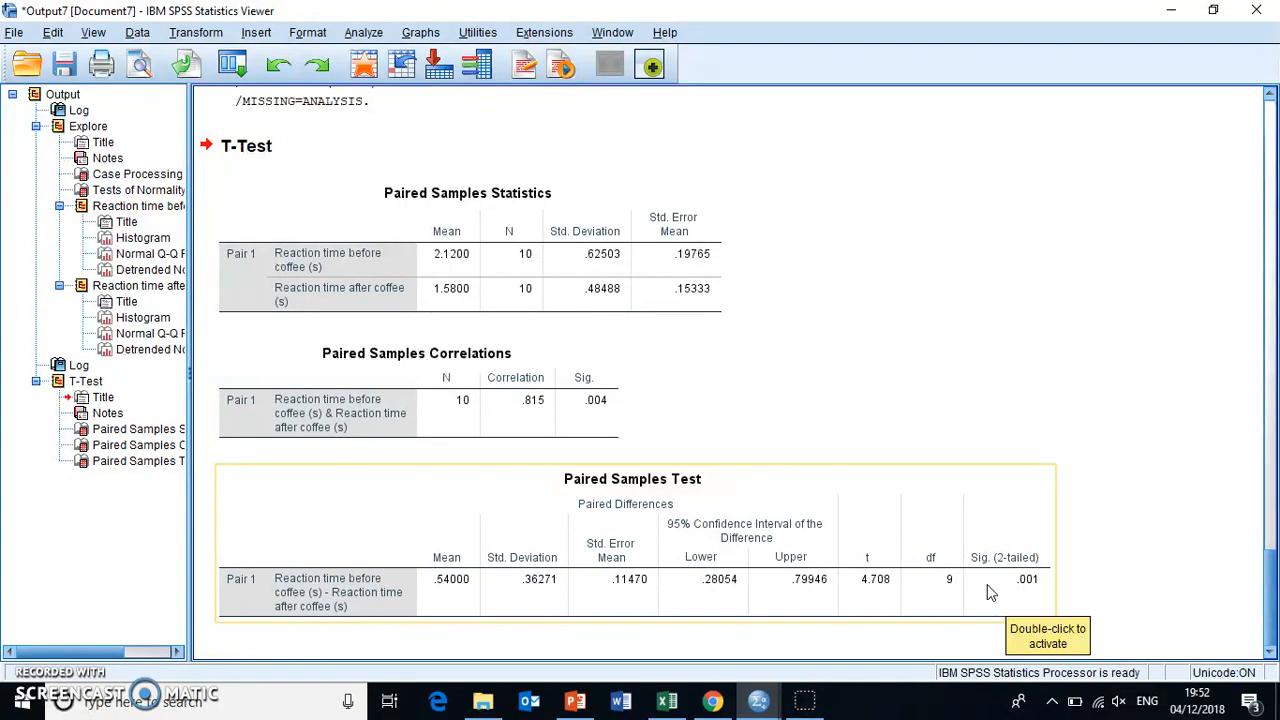
left_click(1032, 567)
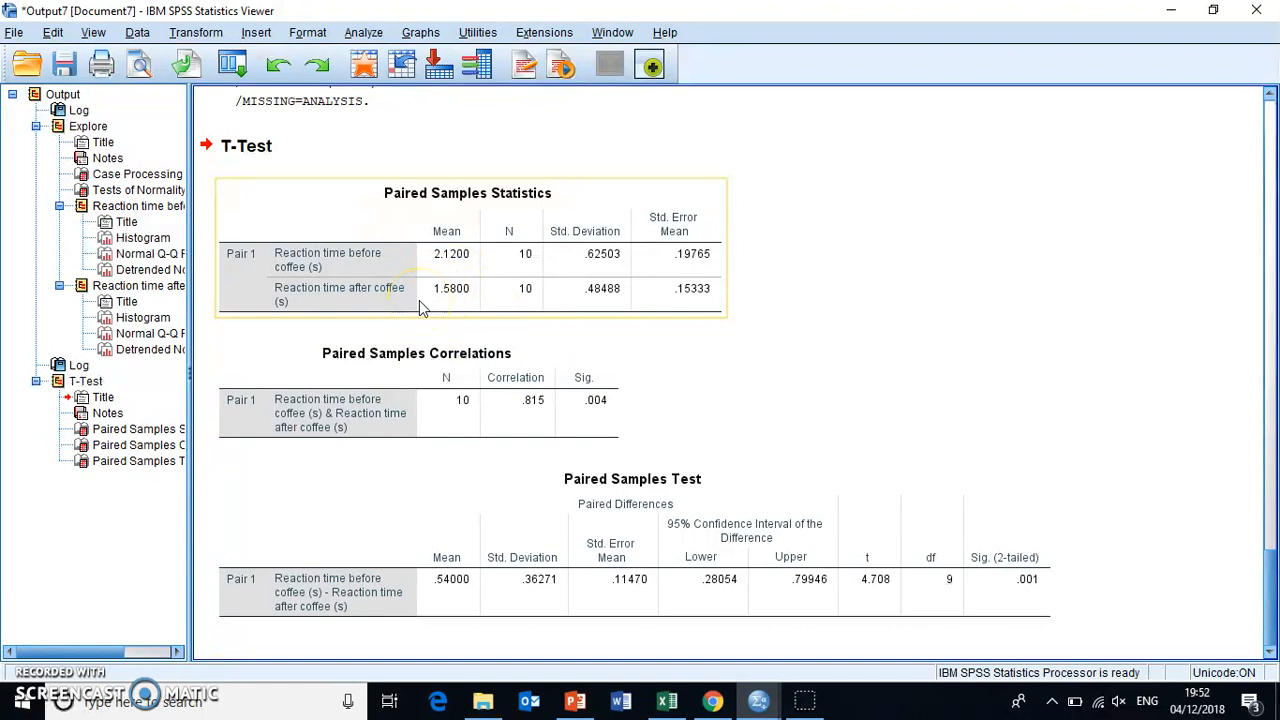
left_click(880, 405)
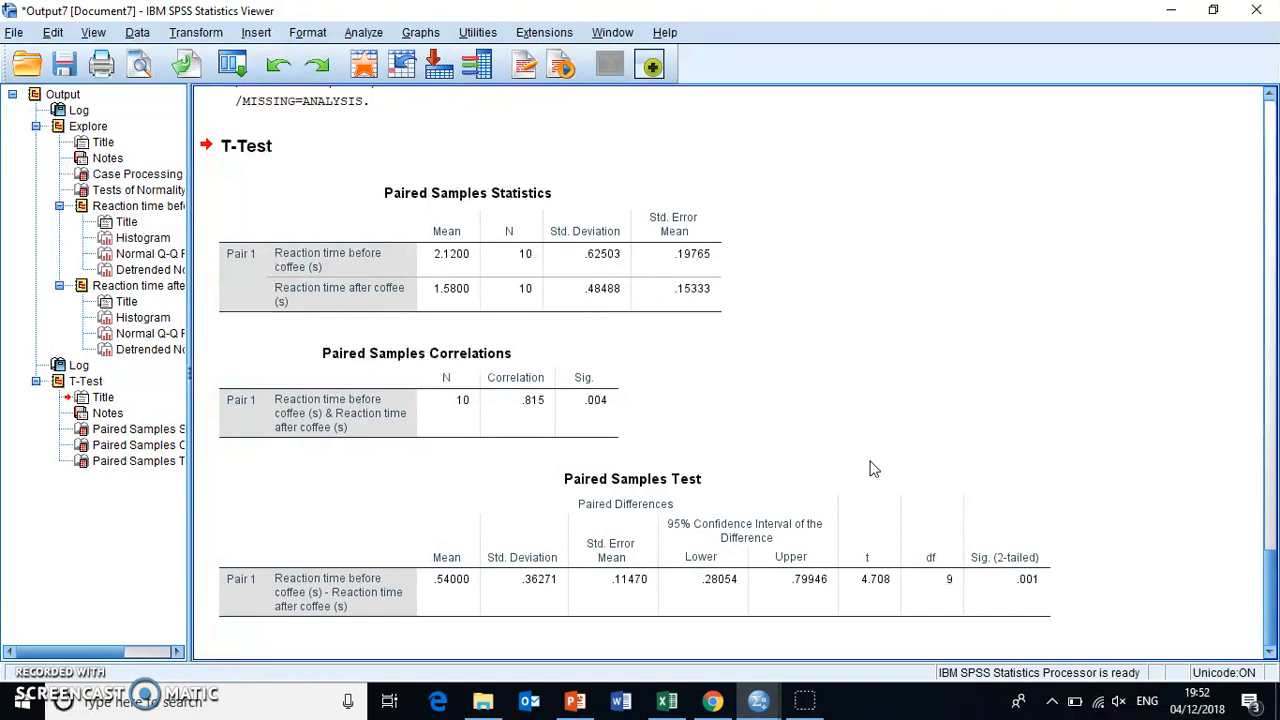
left_click(845, 500)
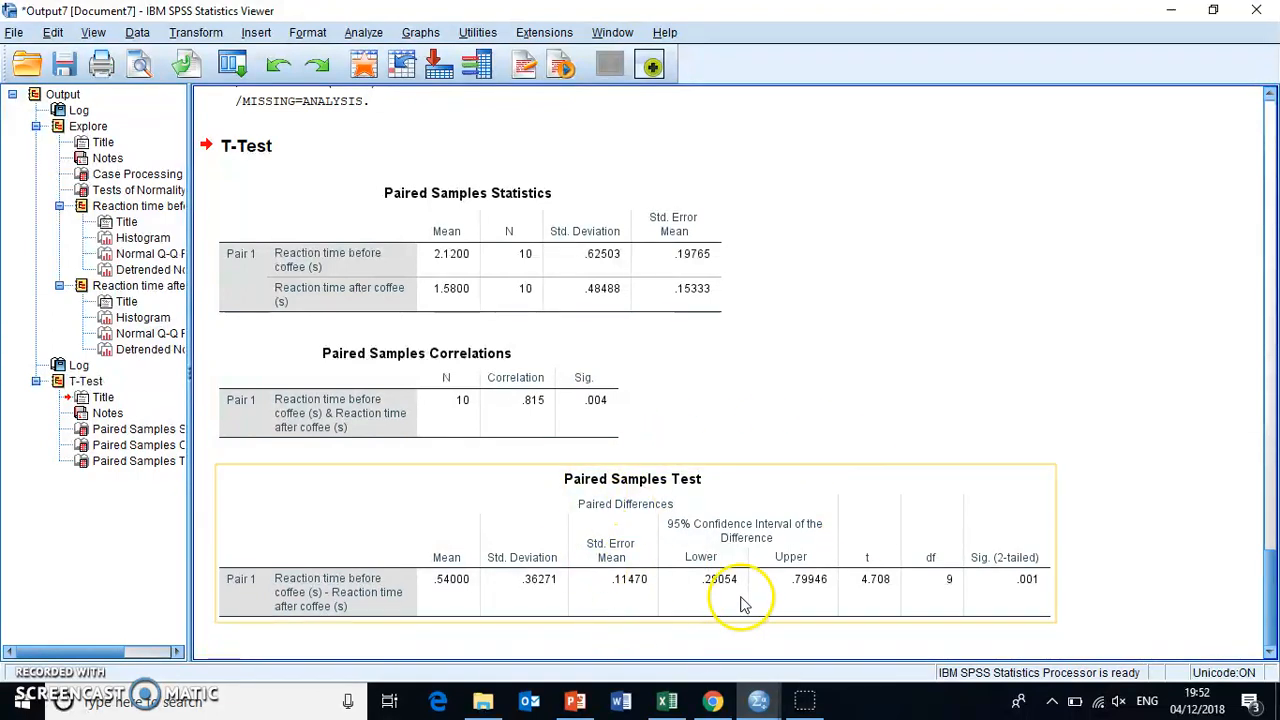
Step: Return to the Paired samples.sav dataset and set row 6's Before value to 5.6 and After value to 4.7
mouse_move(763, 704)
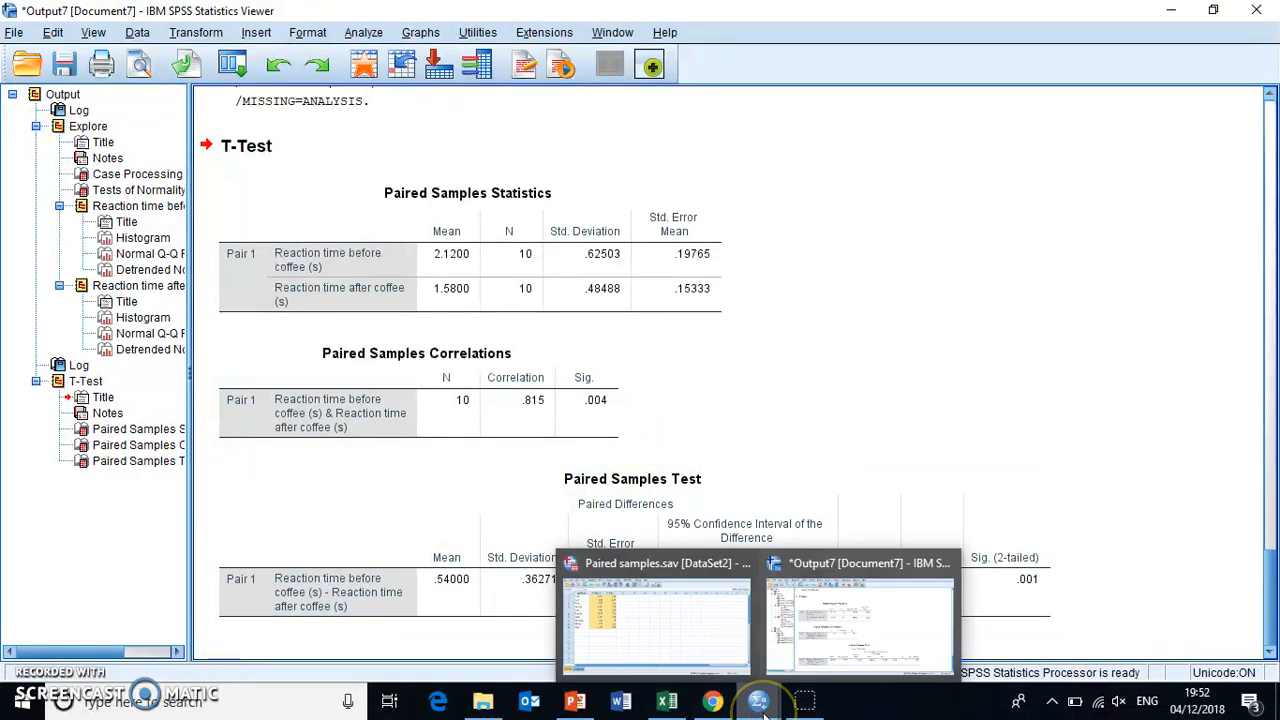
left_click(658, 618)
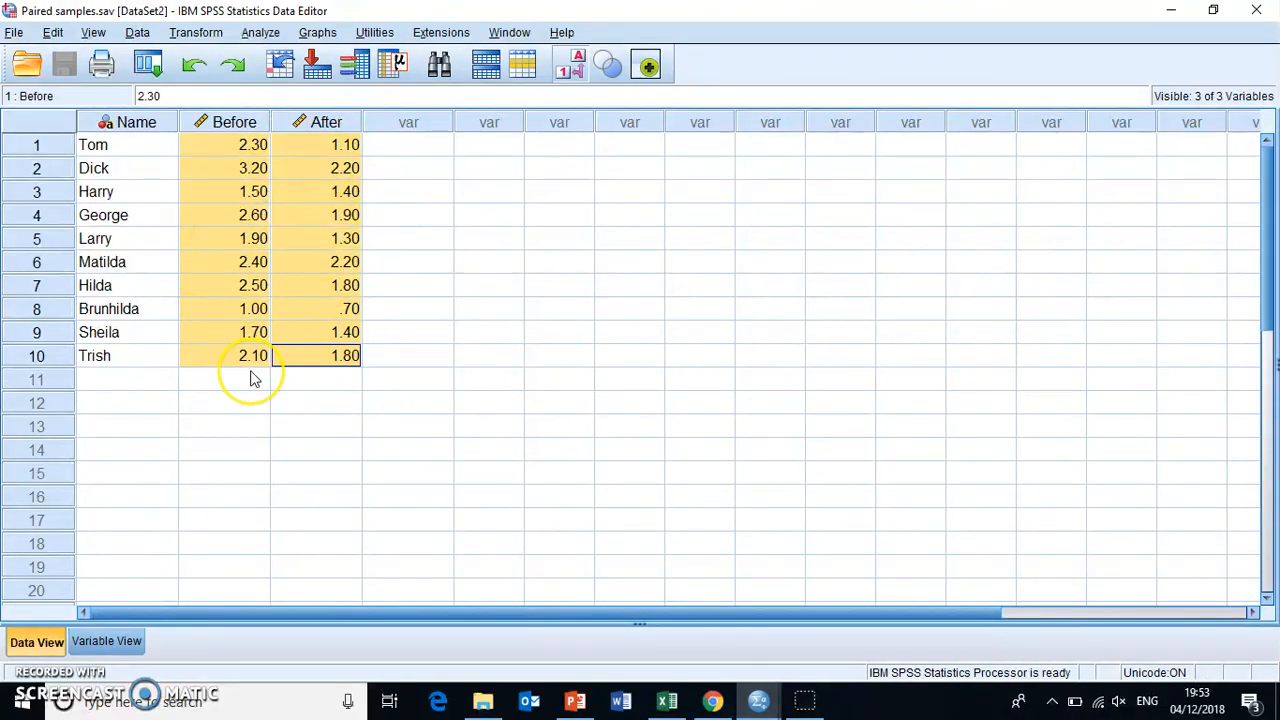
left_click(255, 258)
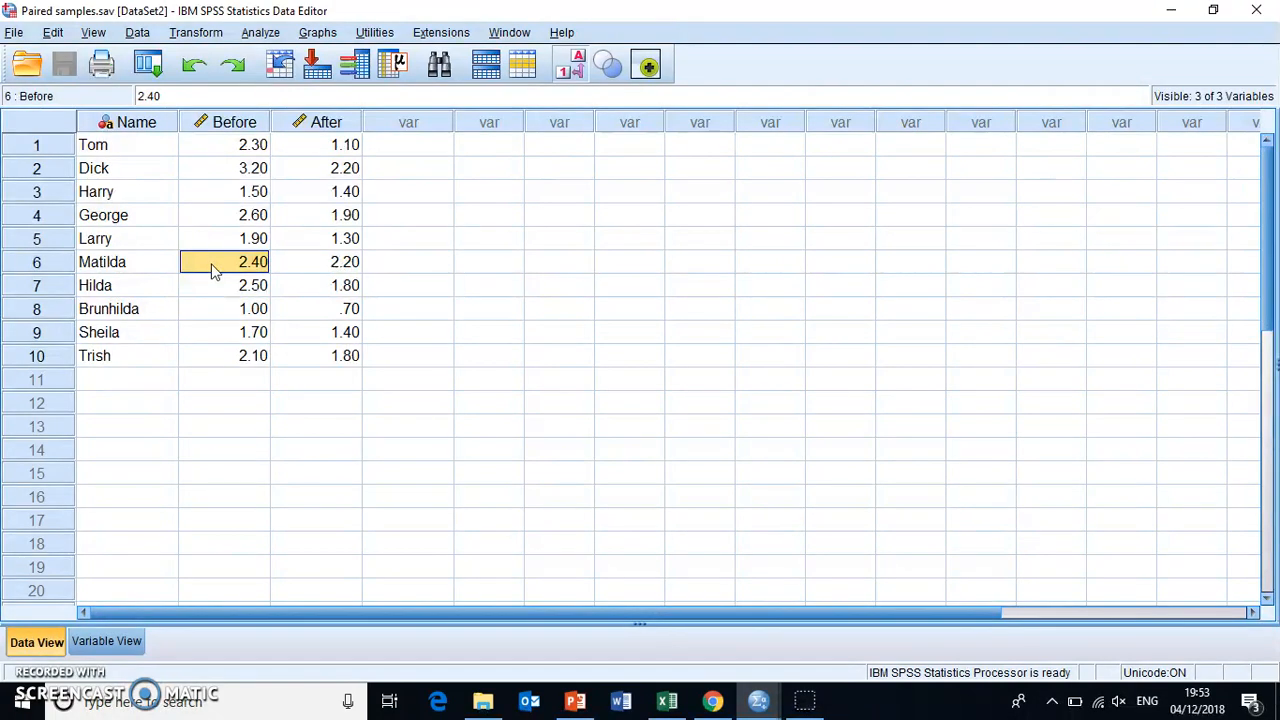
type("5.6")
left_click(317, 262)
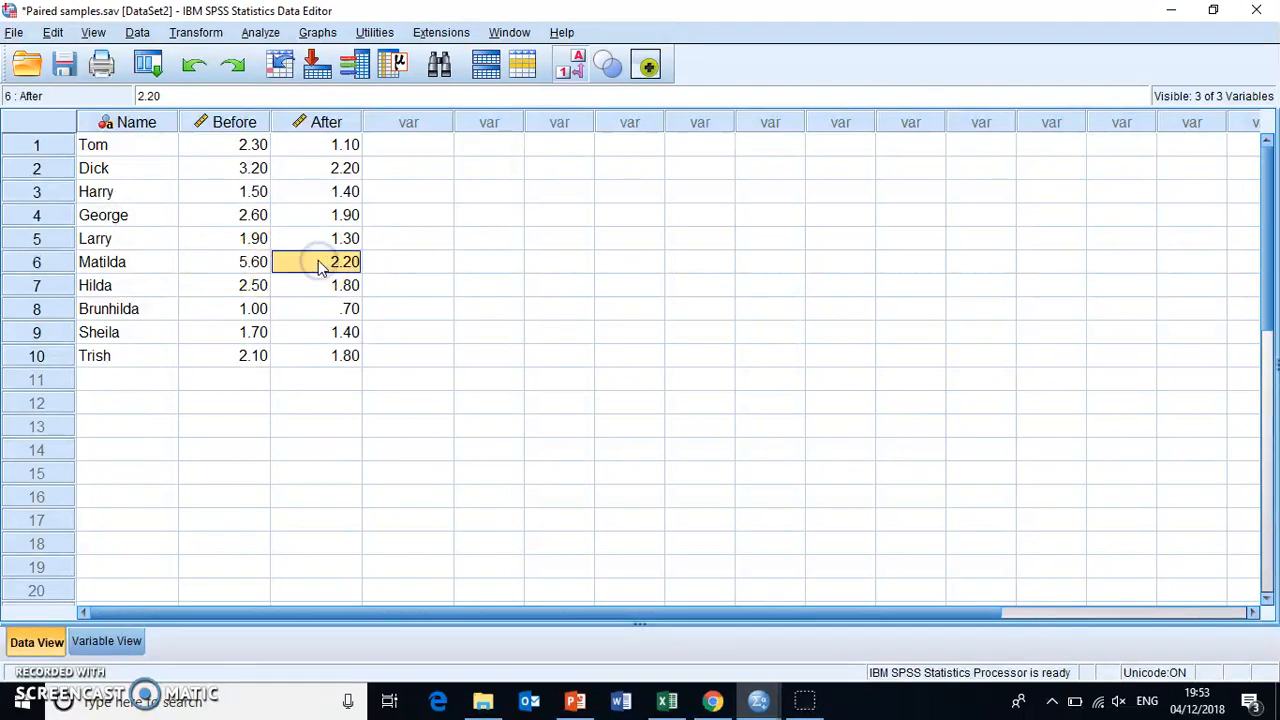
type("4.")
type("7")
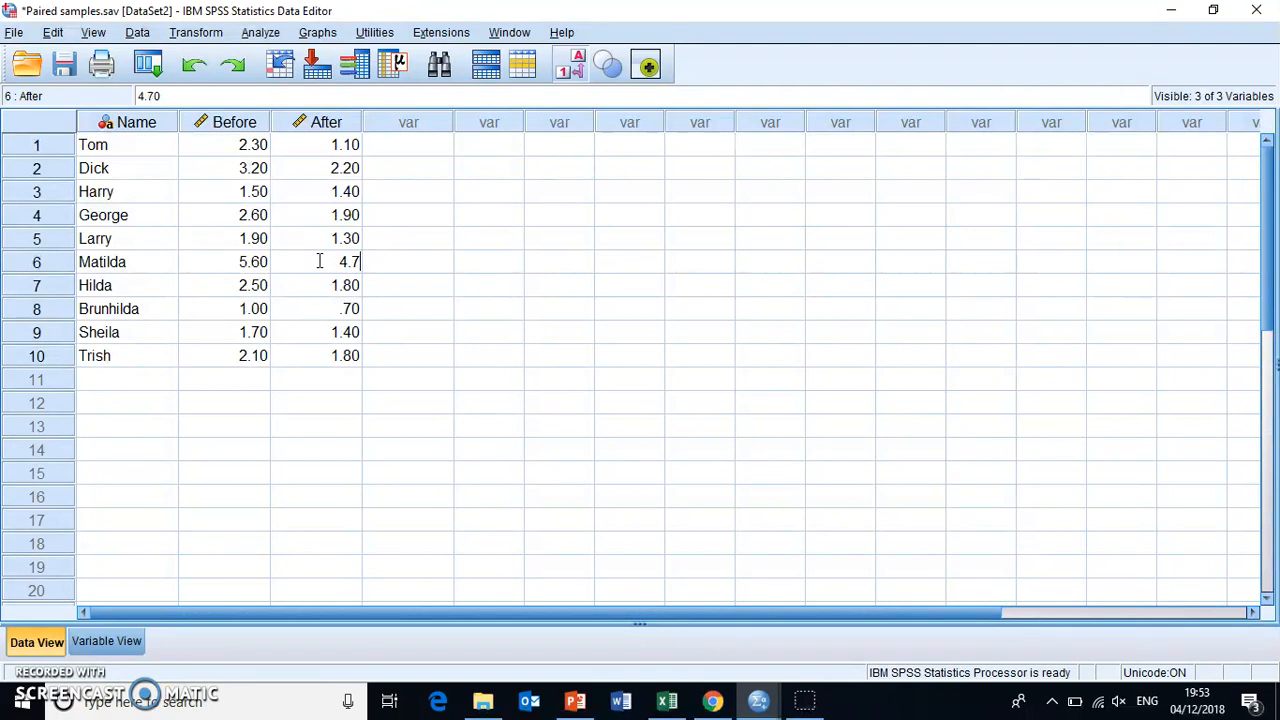
left_click(389, 261)
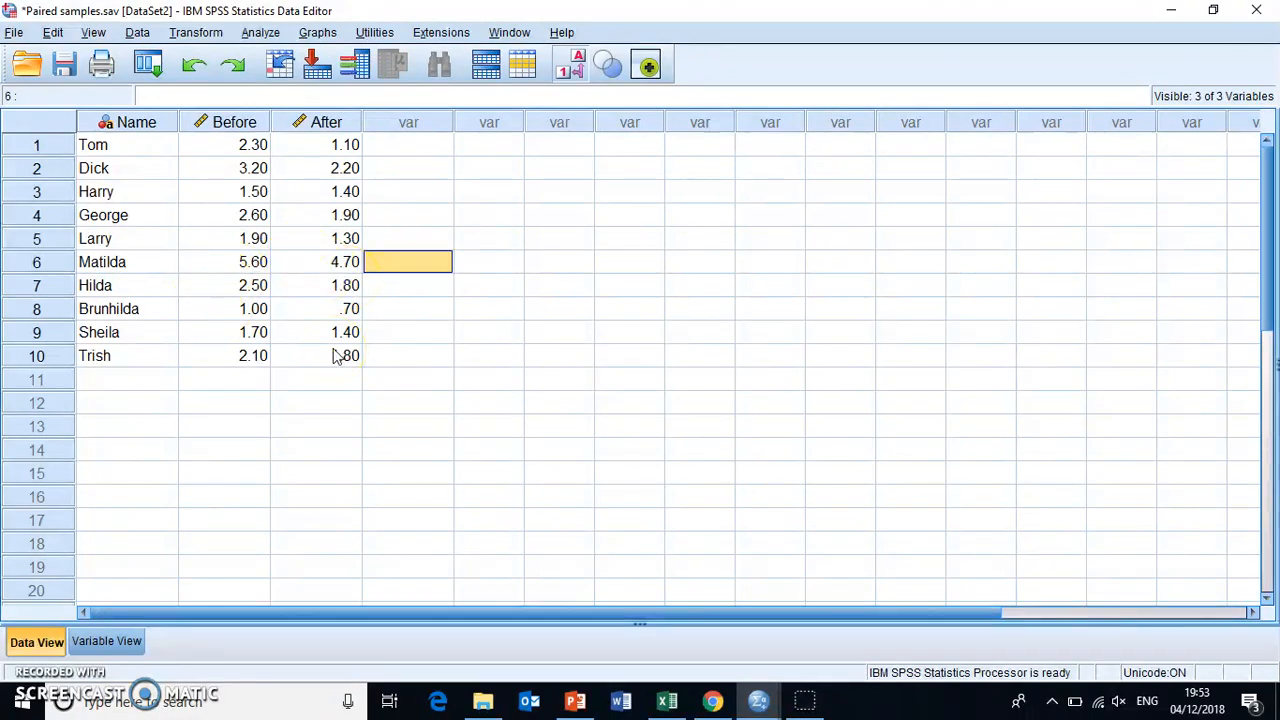
Step: Run Explore with plots on the reaction times before and after coffee to recheck normality with the changed data
left_click(260, 32)
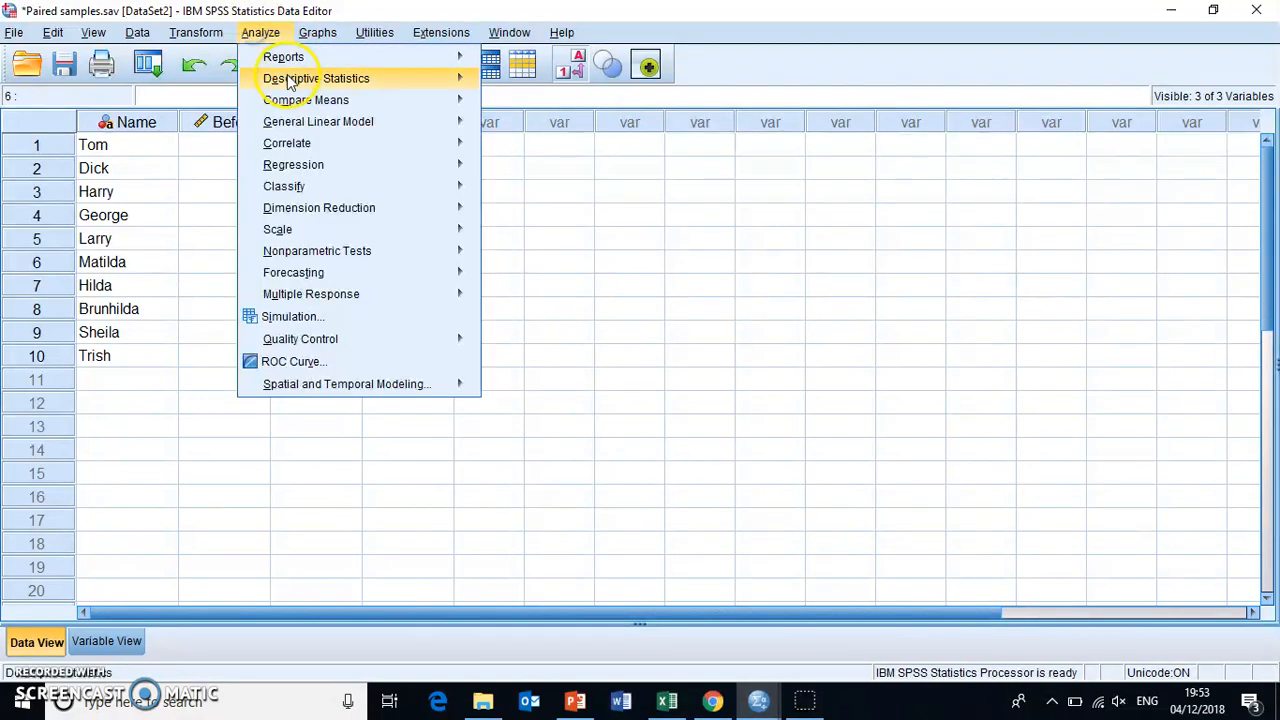
mouse_move(291, 87)
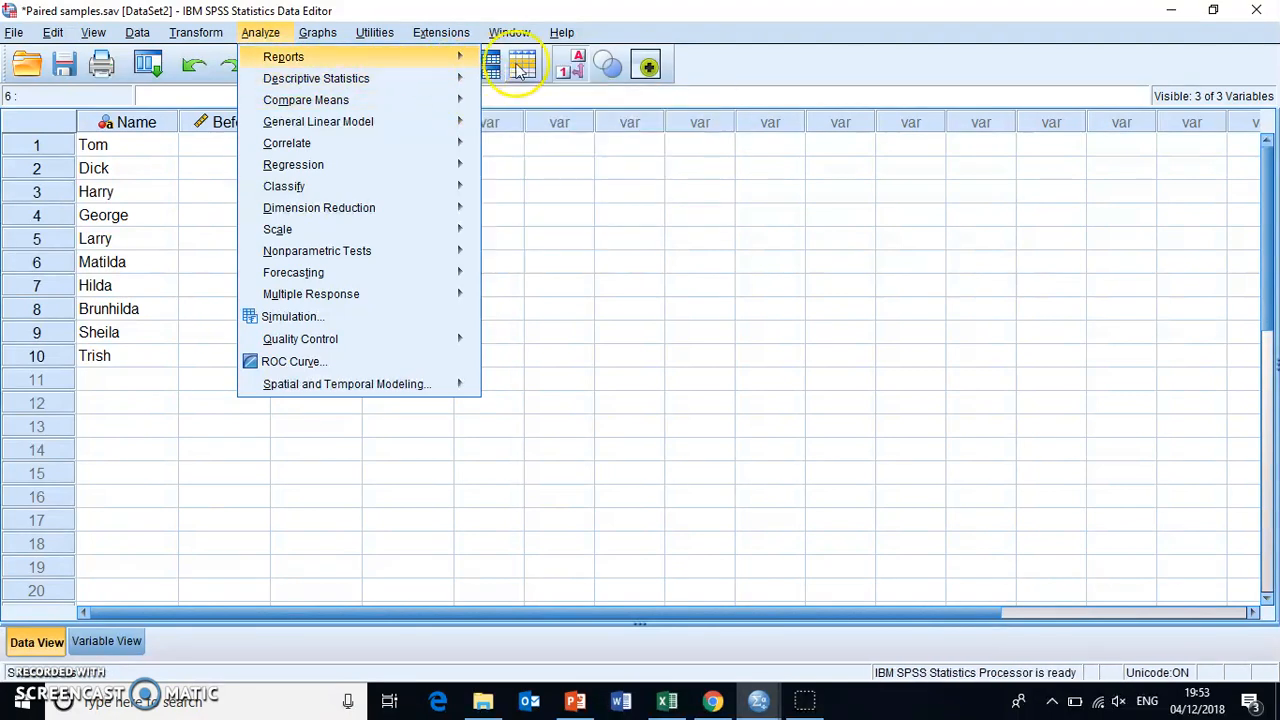
mouse_move(453, 81)
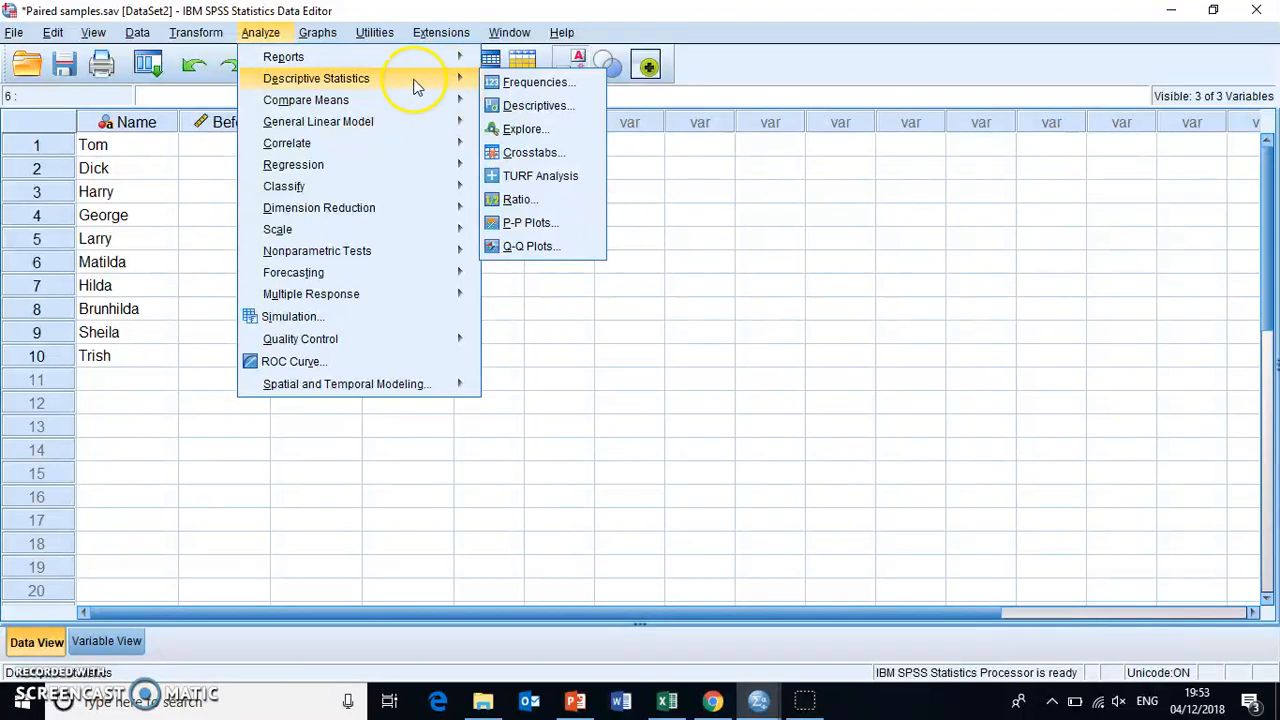
left_click(523, 130)
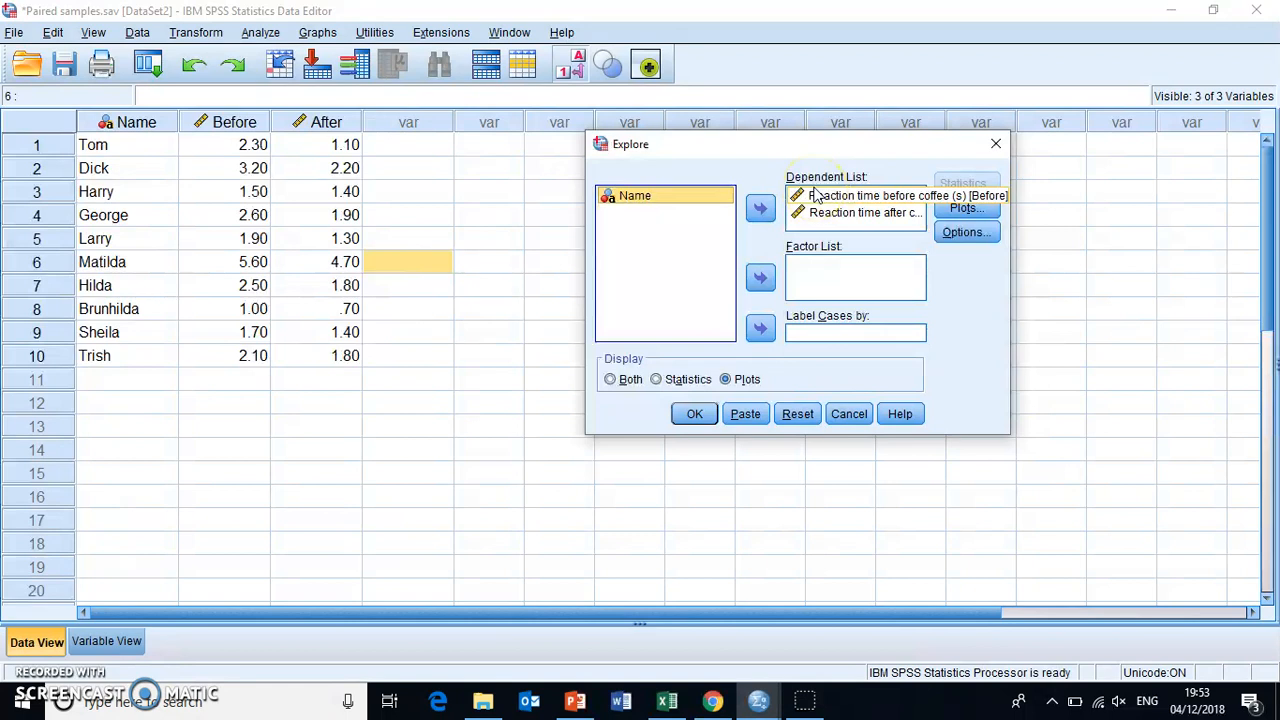
left_click(697, 414)
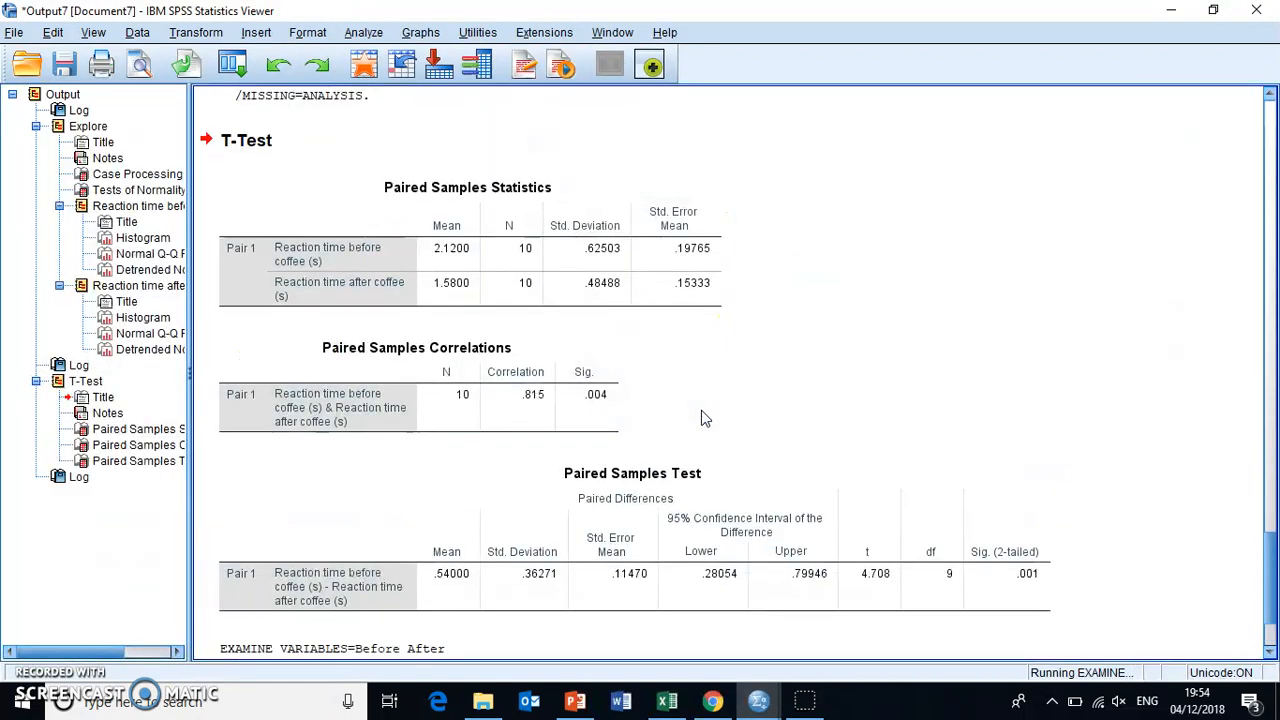
Step: Examine the Shapiro-Wilk significance values for both reaction time variables in the new Tests of Normality table
left_click(701, 410)
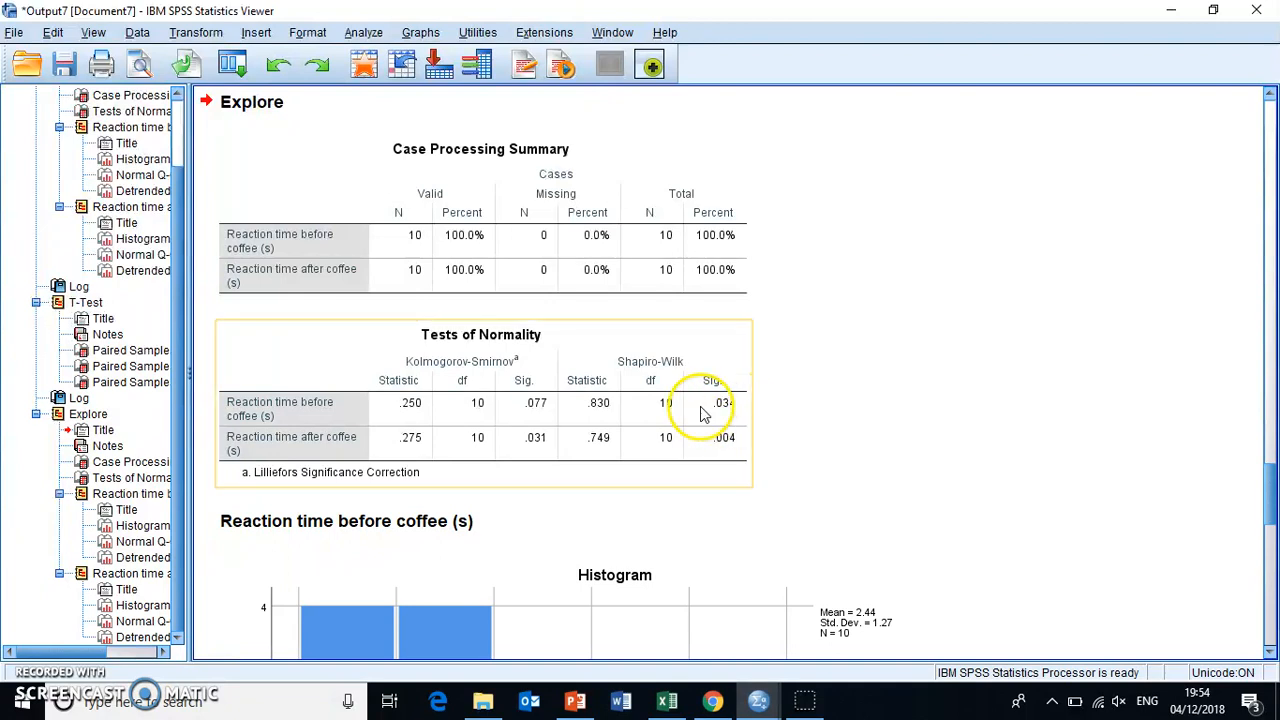
left_click(724, 416)
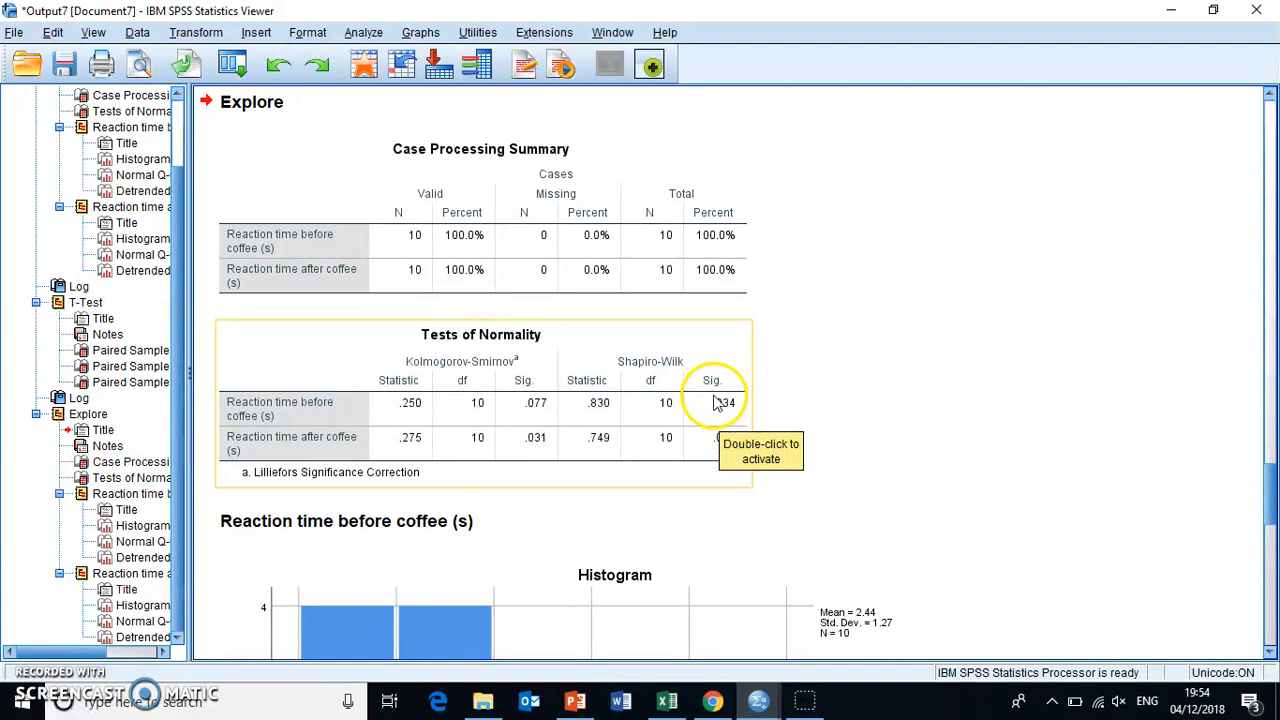
left_click(880, 462)
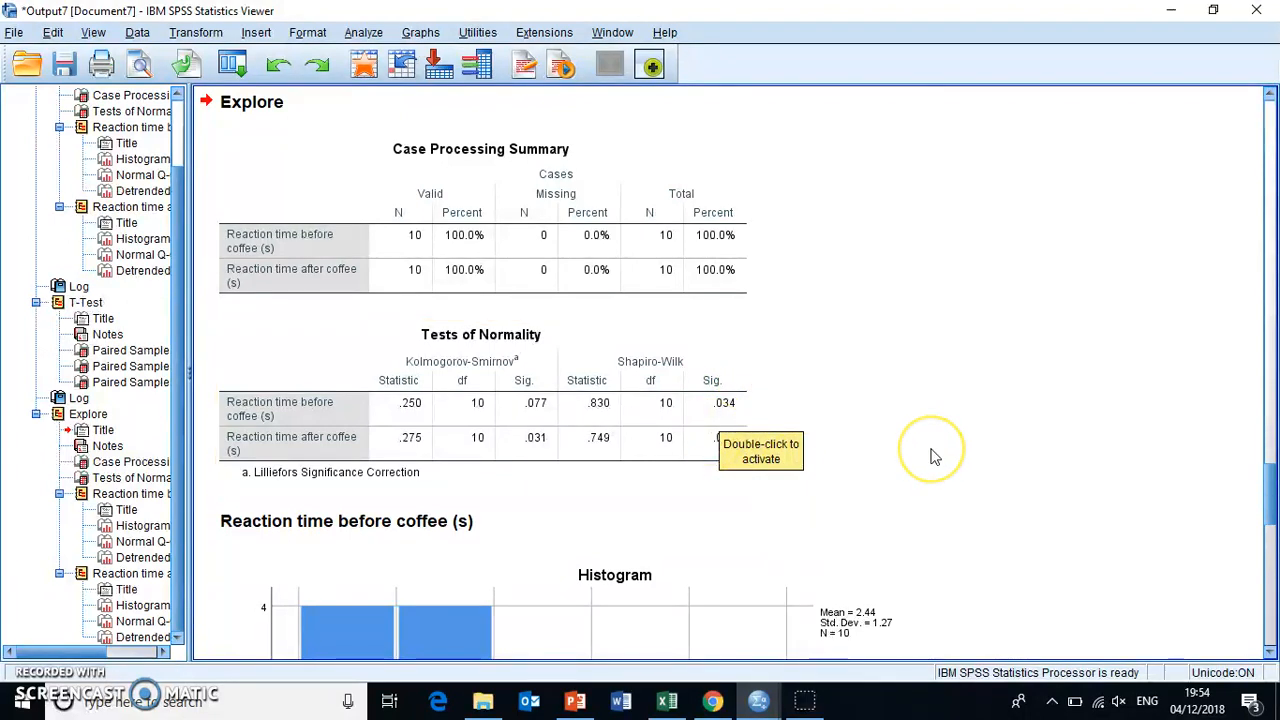
left_click(729, 405)
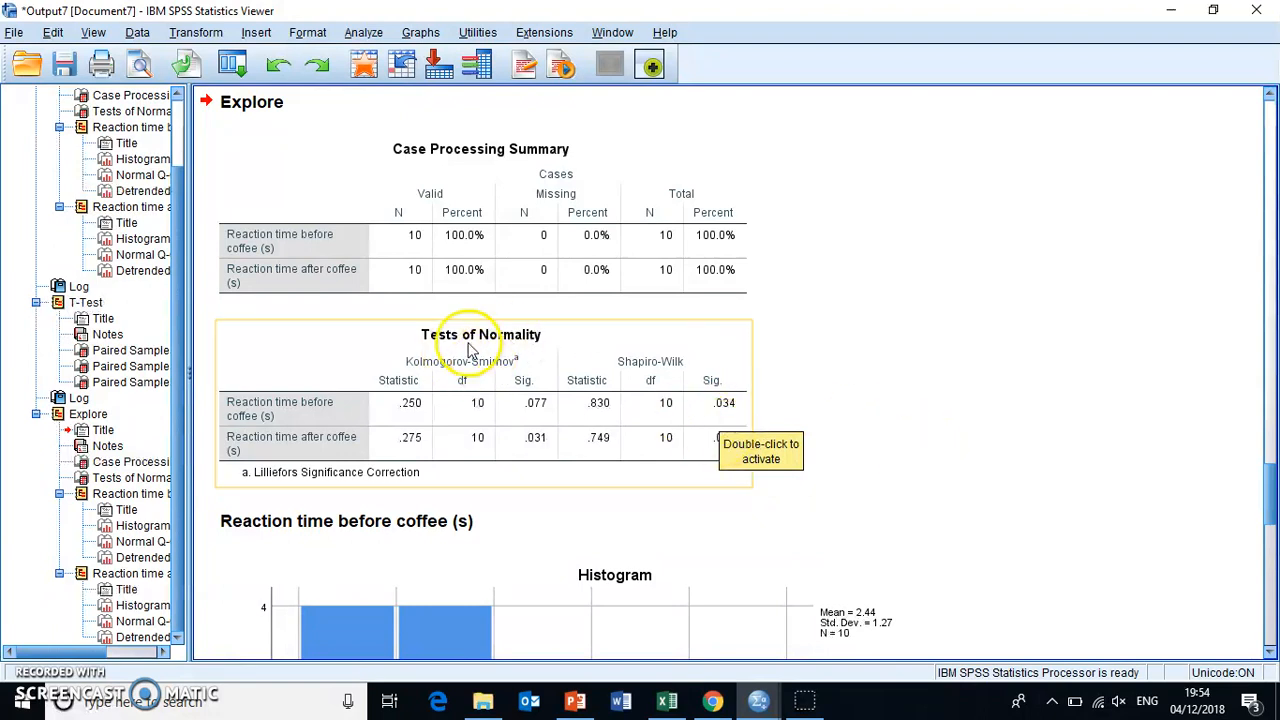
left_click(855, 412)
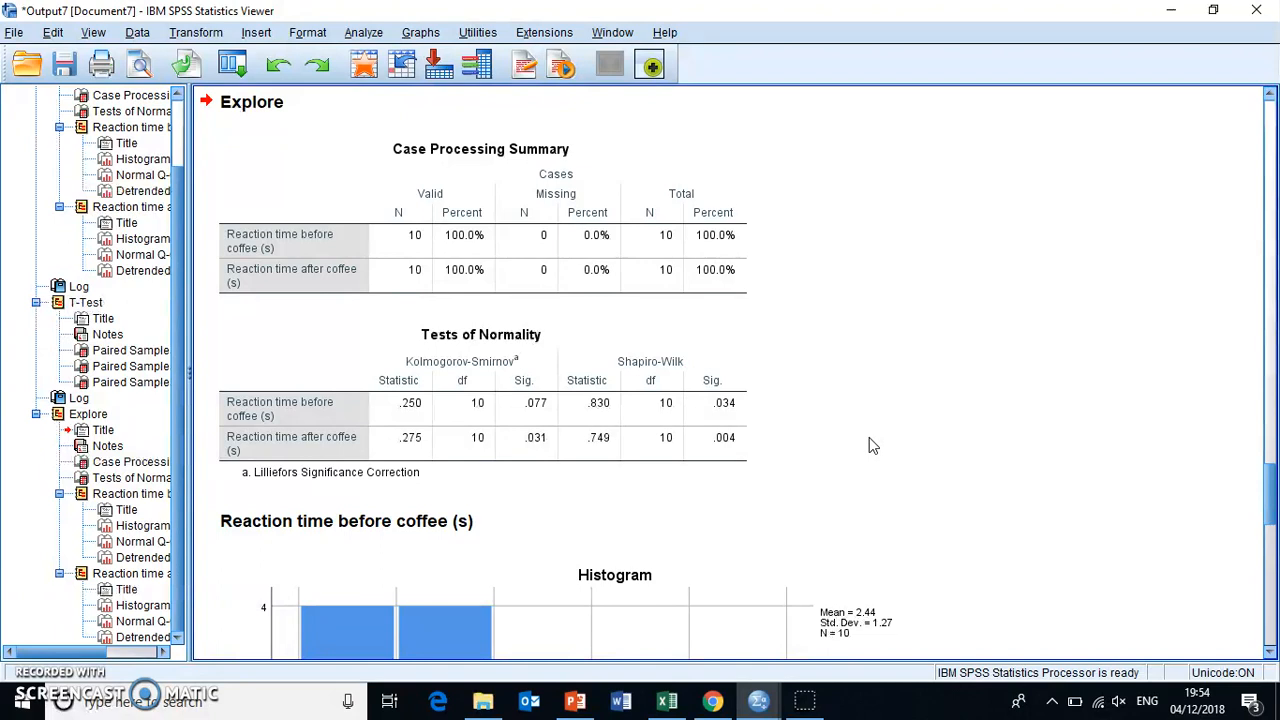
Step: Return to the Paired samples.sav dataset and open the legacy nonparametric test setup for 2 Related Samples
mouse_move(766, 704)
left_click(656, 610)
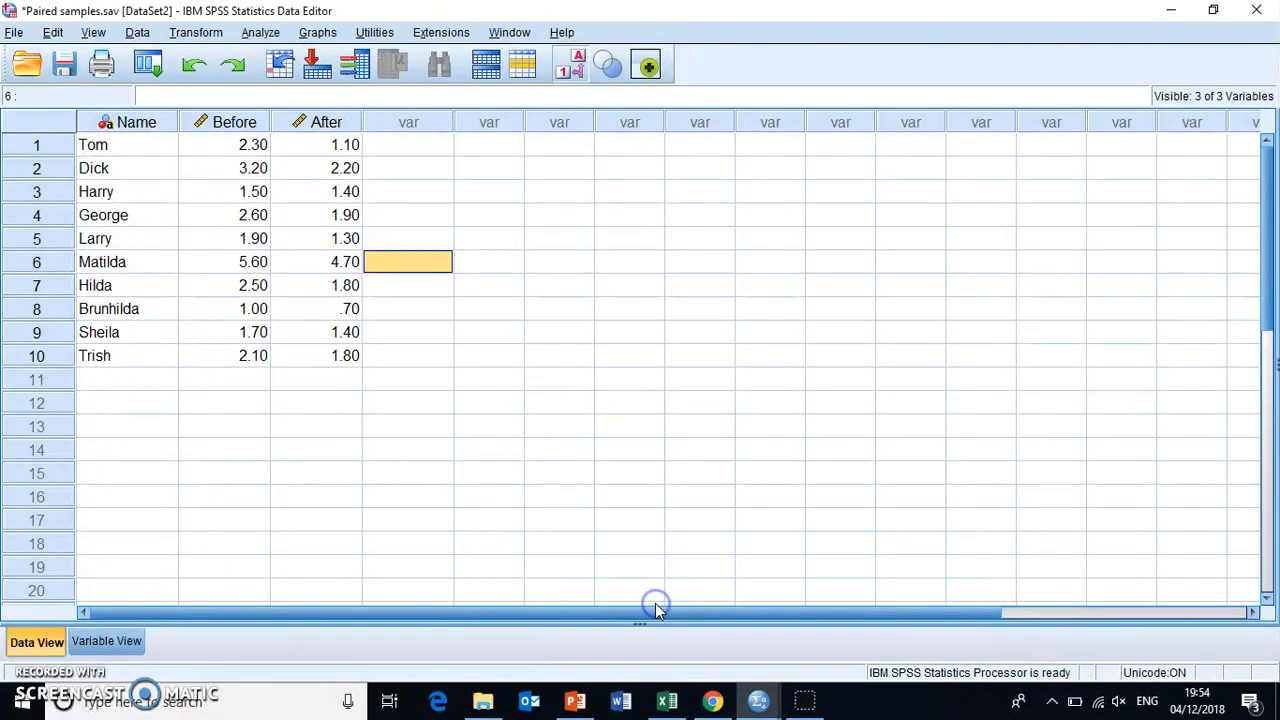
left_click(272, 31)
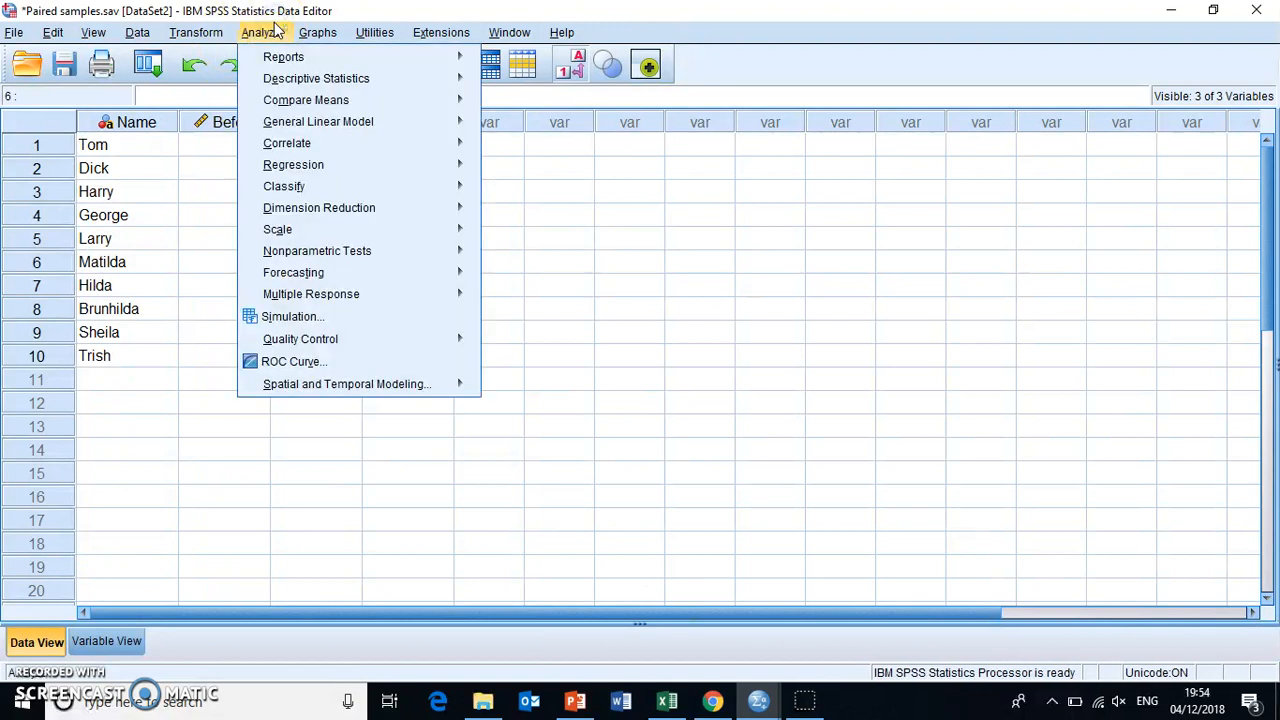
mouse_move(320, 255)
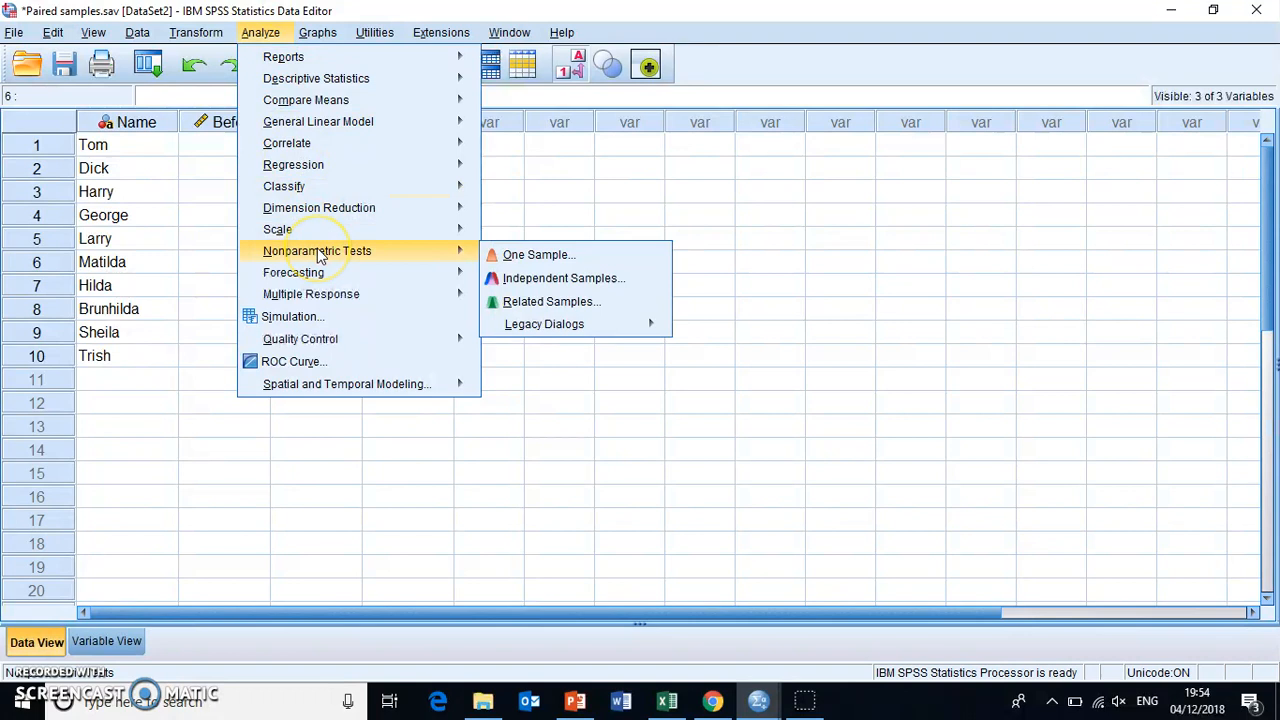
mouse_move(531, 330)
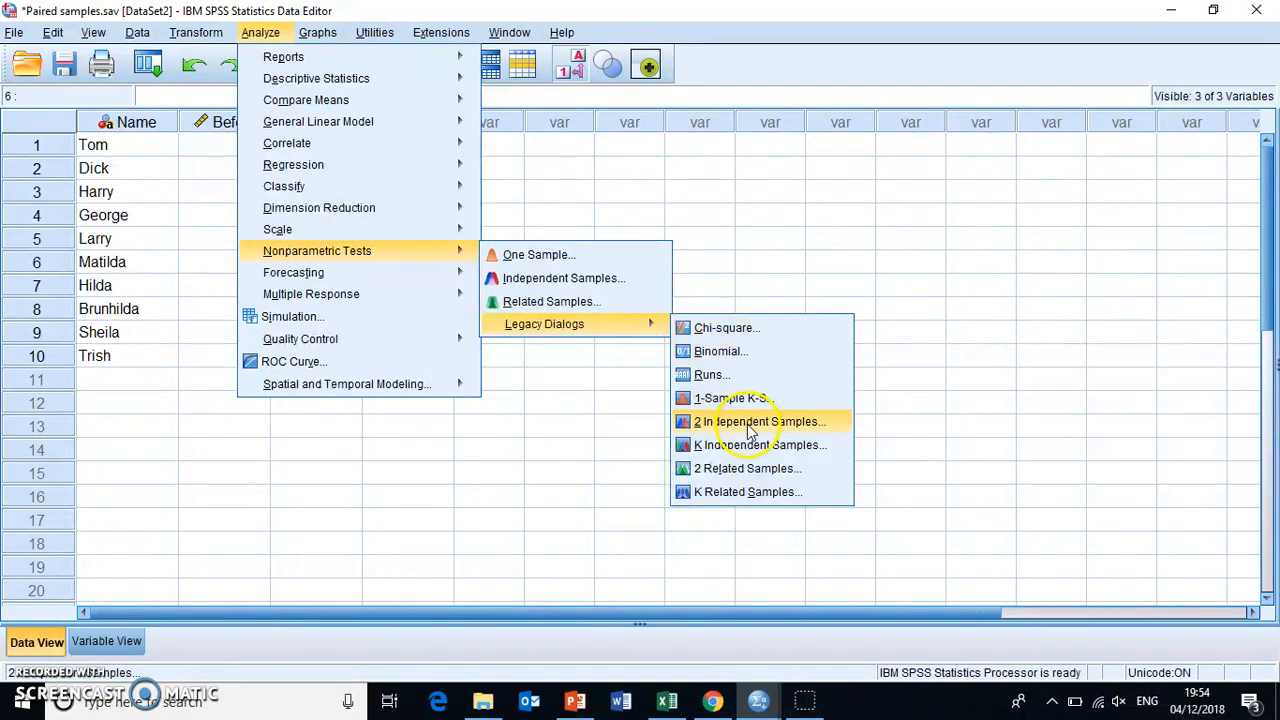
left_click(727, 470)
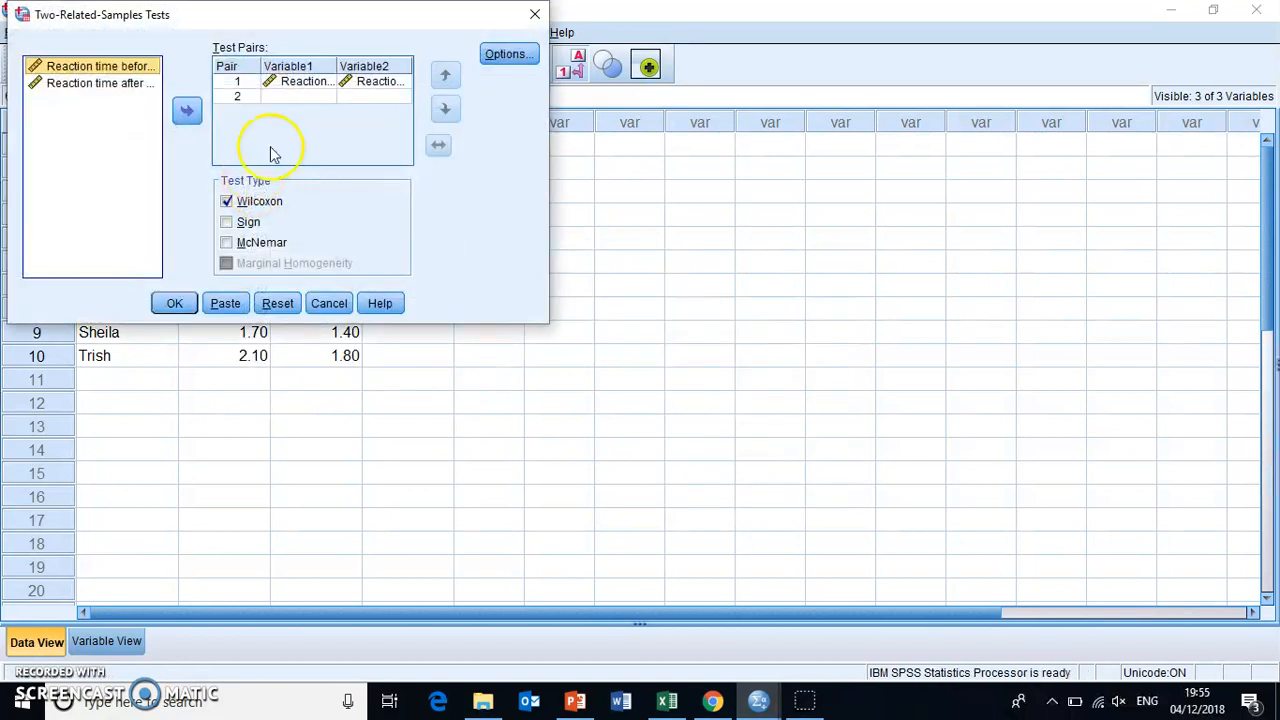
Step: Remove both reaction time variables from pair 1 of the test pairs
left_click(293, 84)
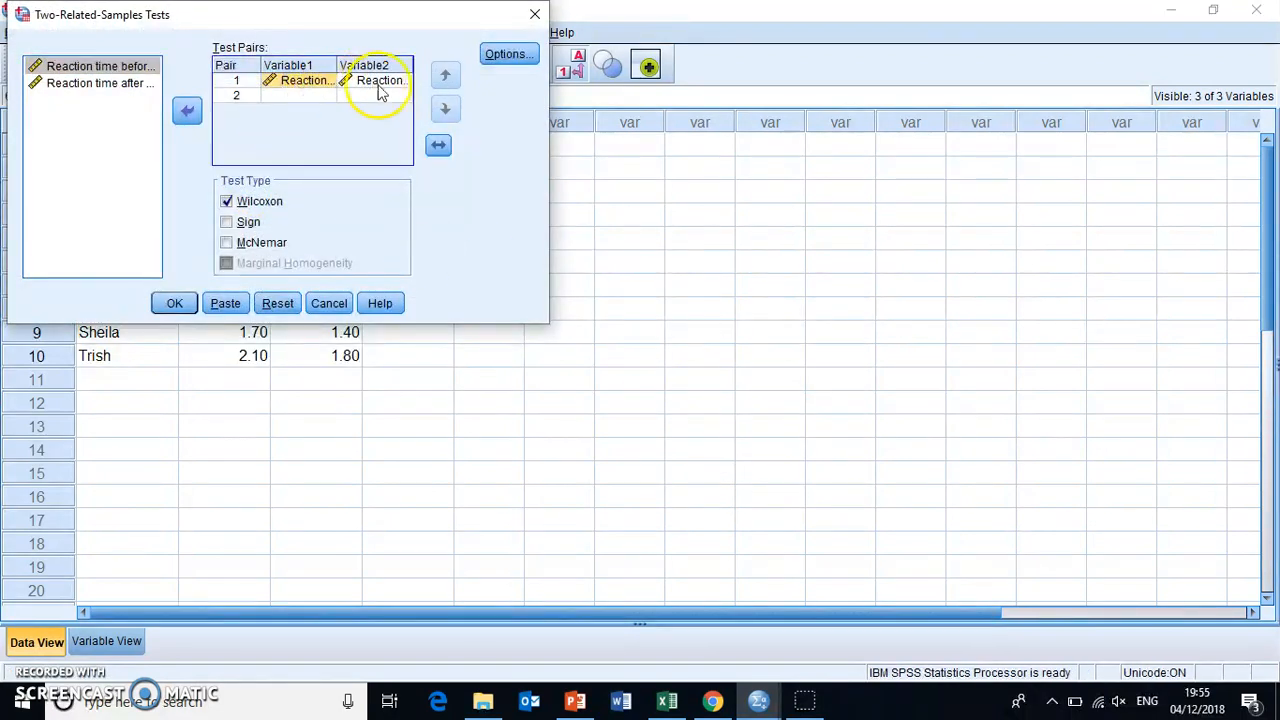
left_click(363, 81)
left_click(308, 84)
left_click(365, 78)
left_click(283, 81)
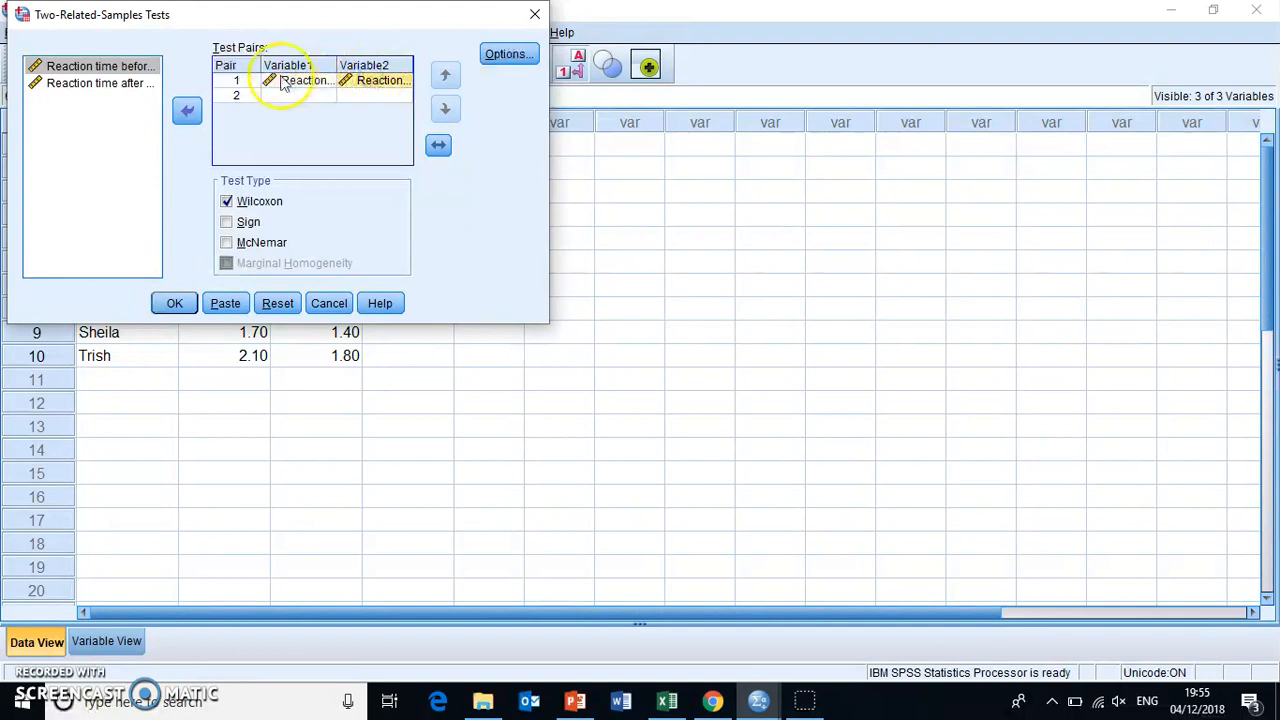
left_click(186, 113)
left_click(358, 83)
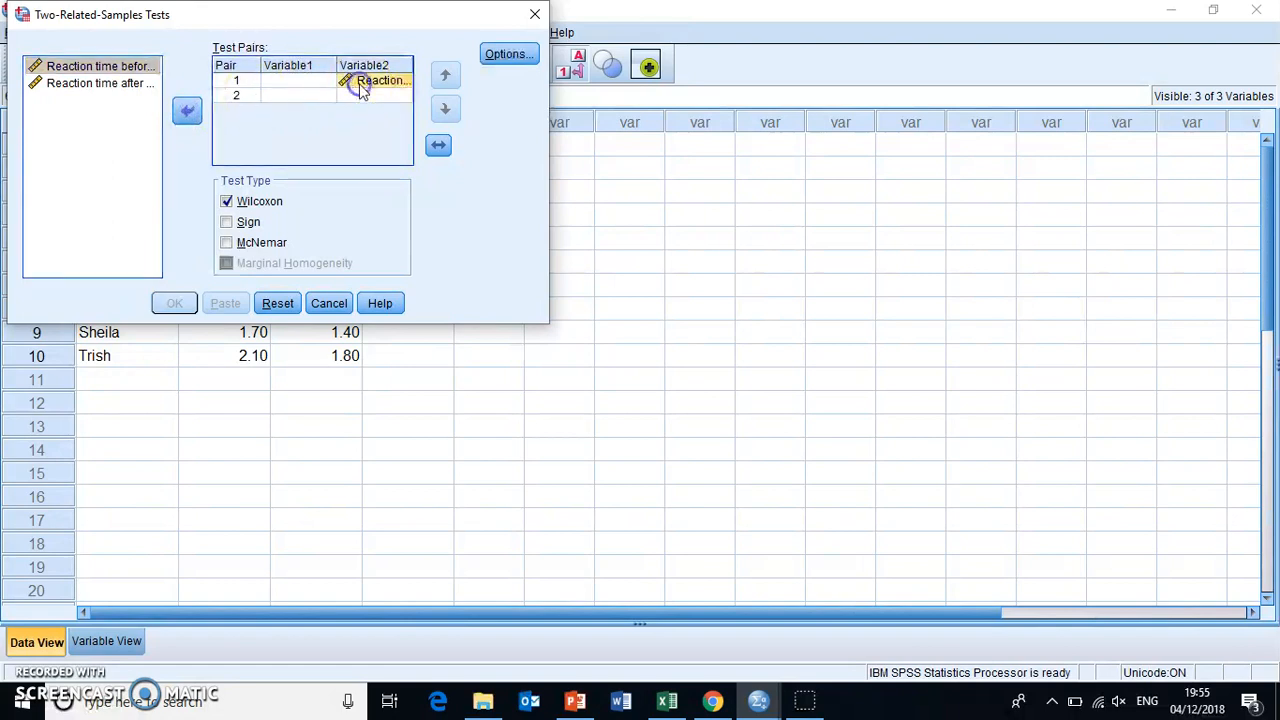
left_click(188, 113)
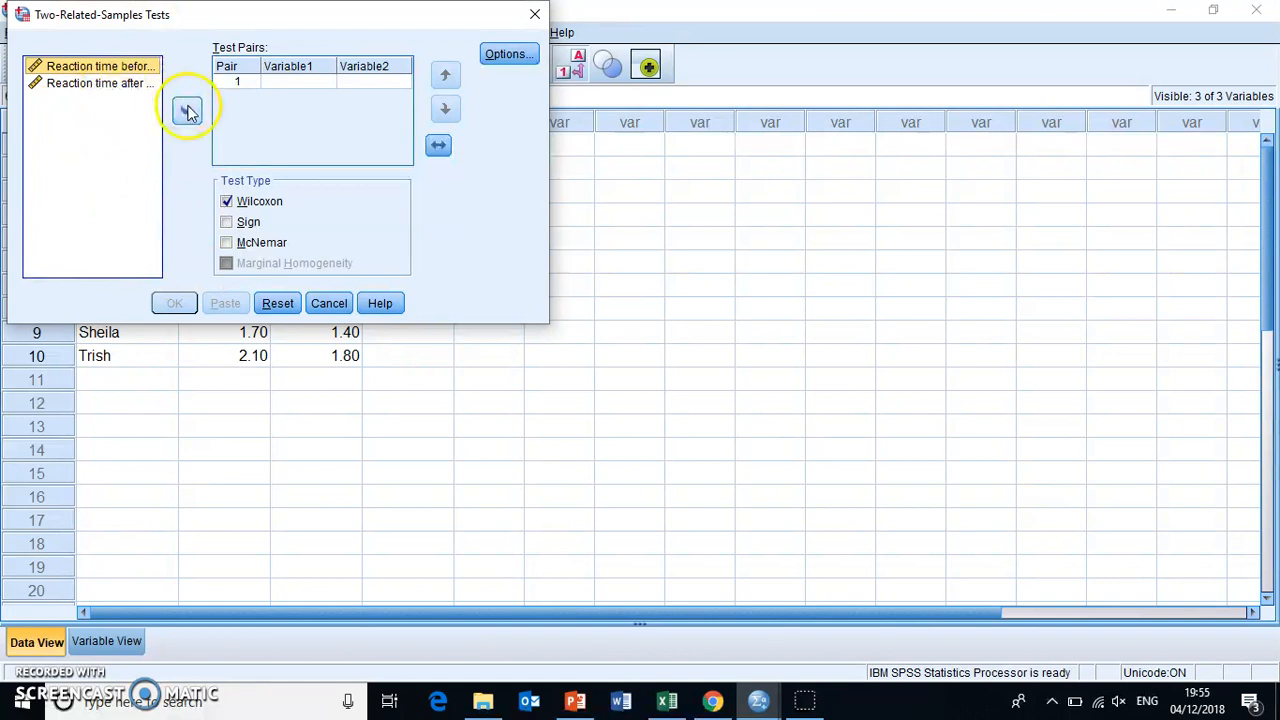
Step: Pair reaction time before coffee as Variable1 with reaction time after coffee as Variable2, and run the Wilcoxon test
left_click(188, 110)
left_click(118, 83)
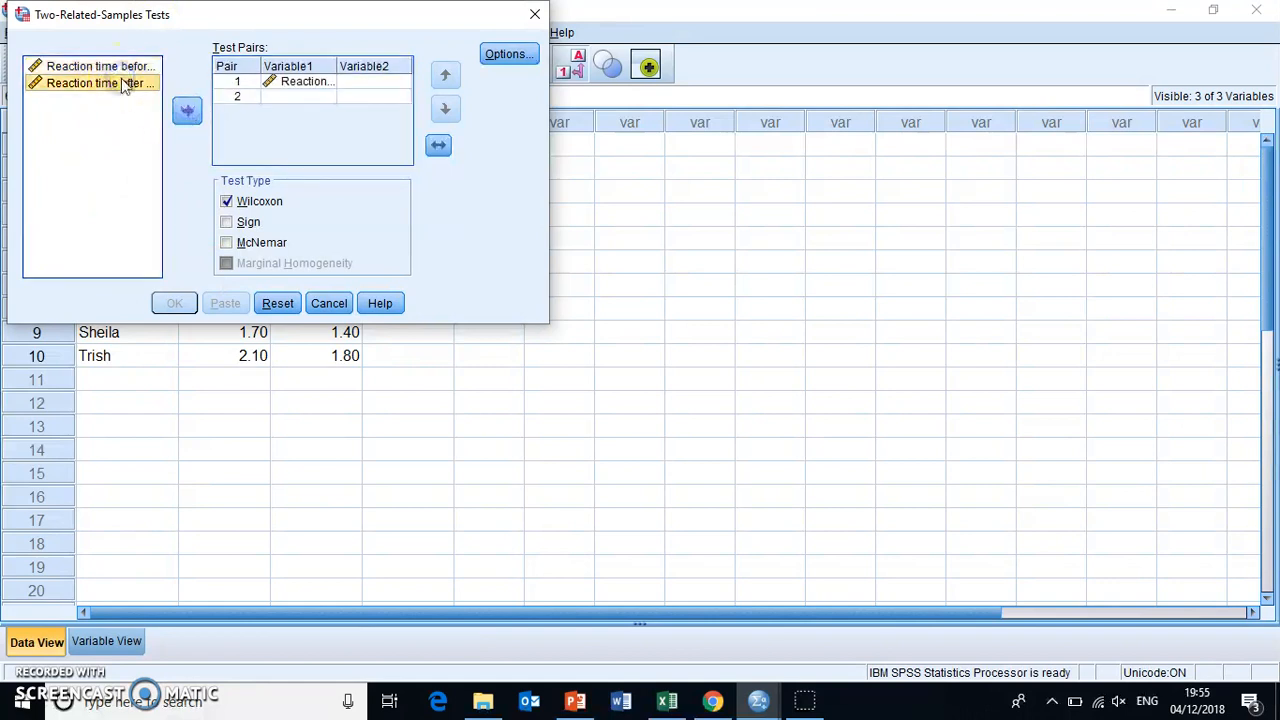
left_click(190, 113)
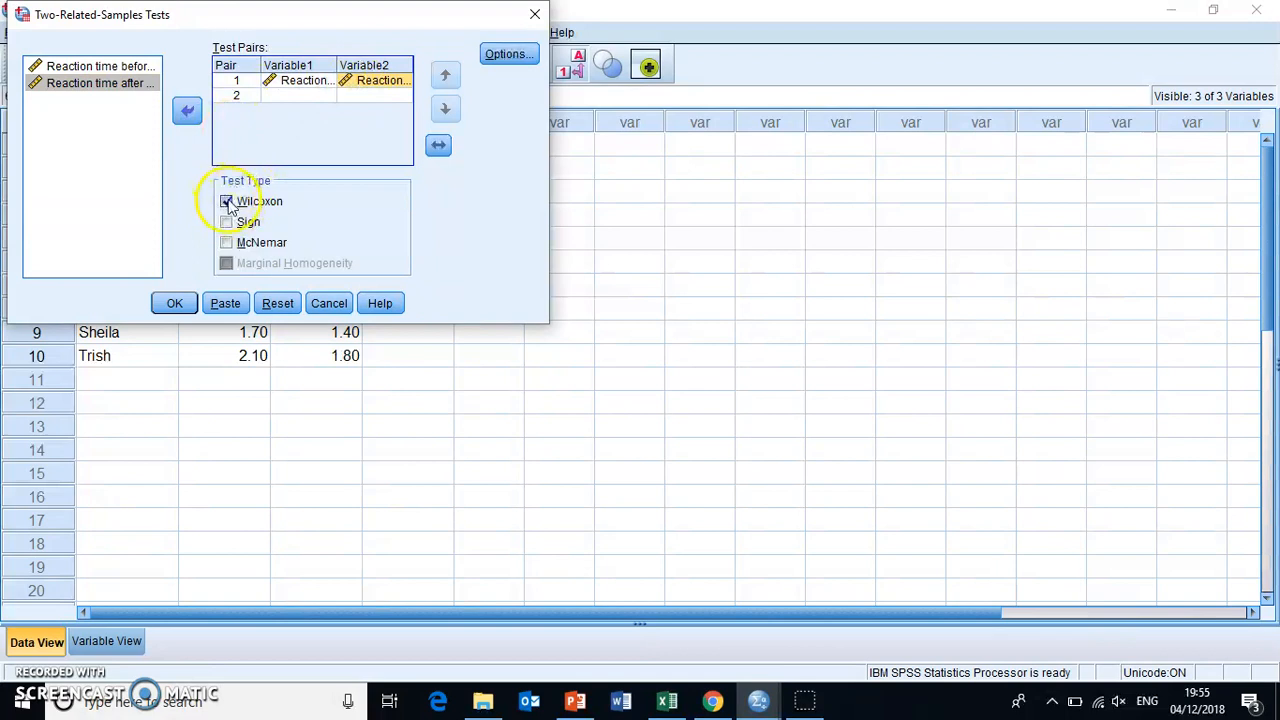
left_click(175, 303)
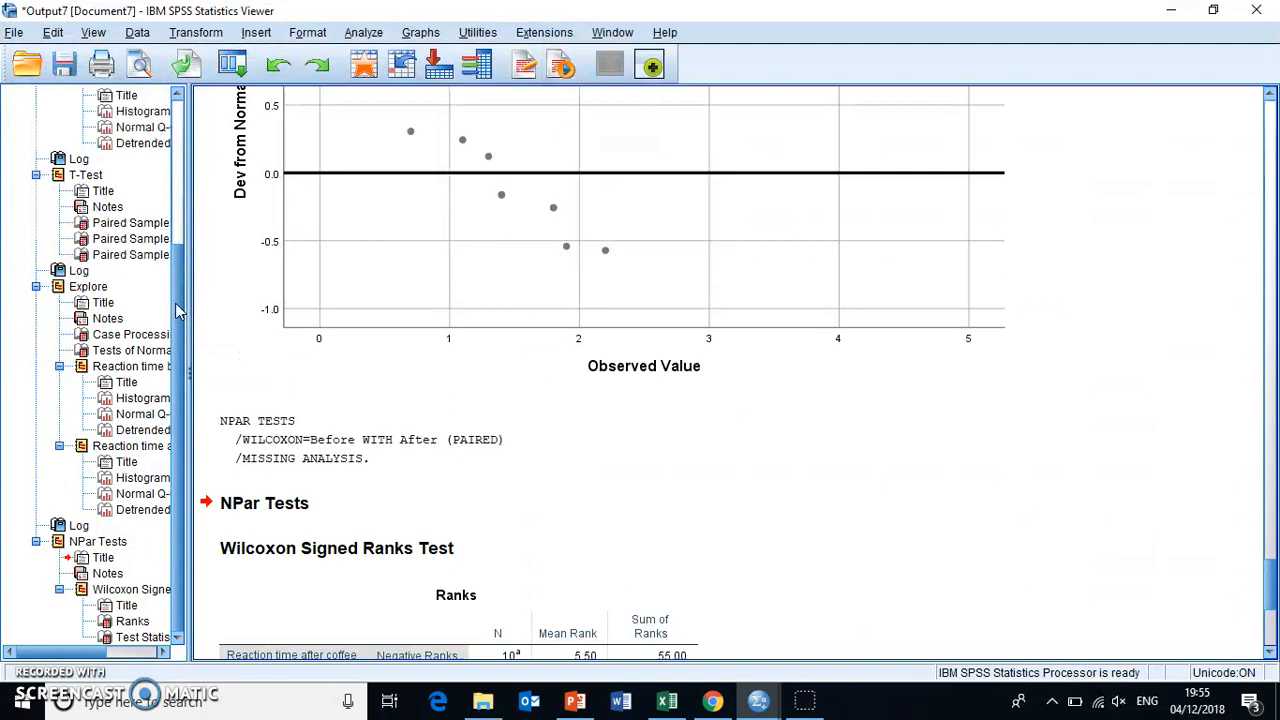
Step: Examine the Wilcoxon Signed Ranks Test output, reading the Ranks table with its footnotes and the significance in Test Statistics
scroll(671, 552, "down", 5)
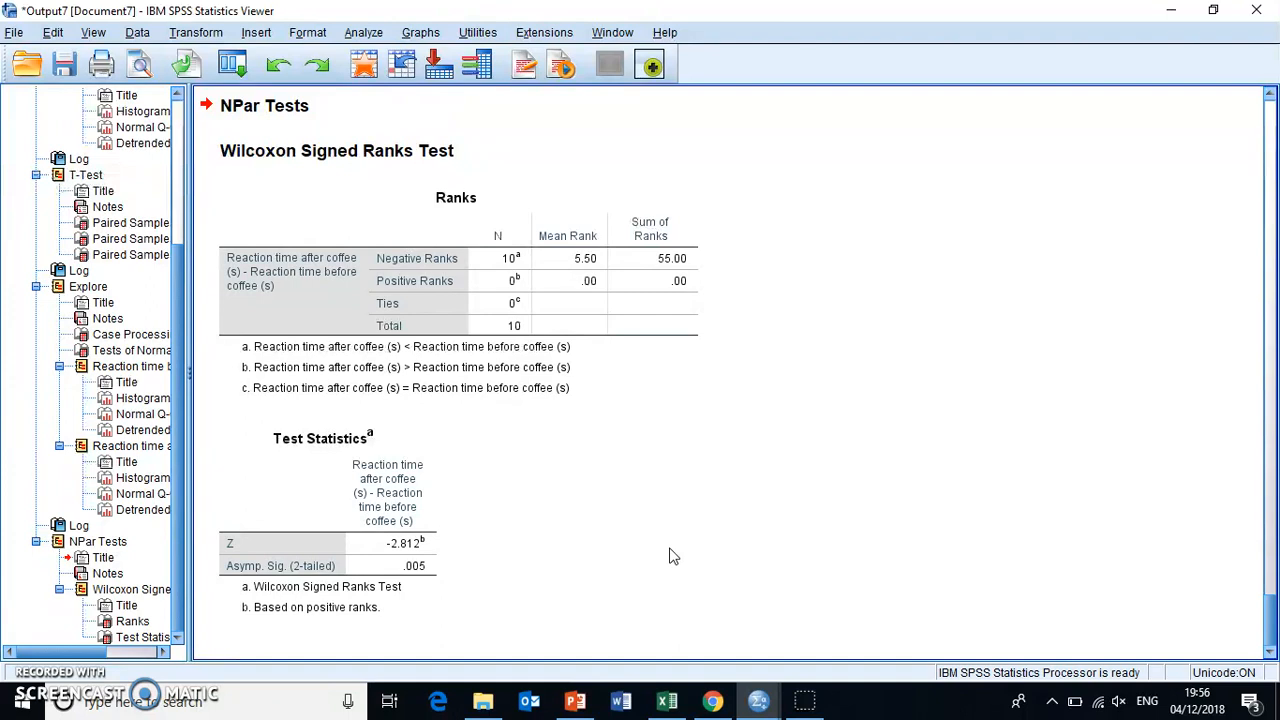
left_click(669, 294)
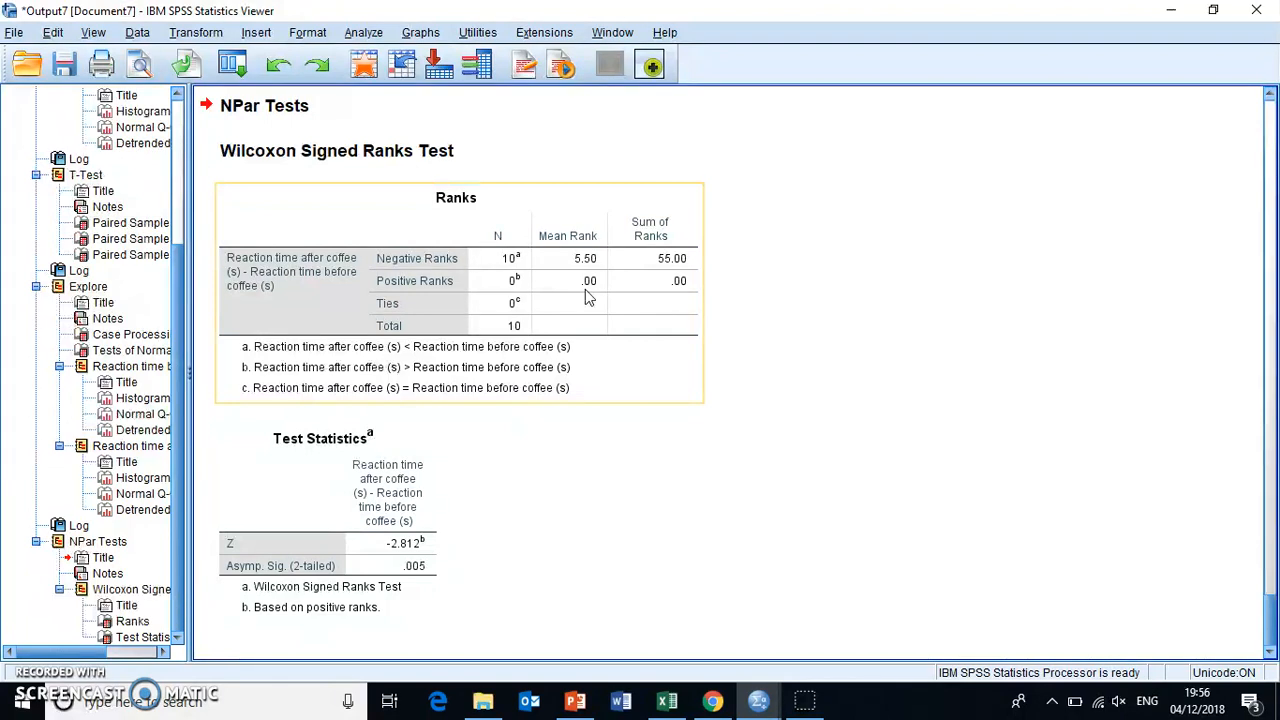
left_click(763, 414)
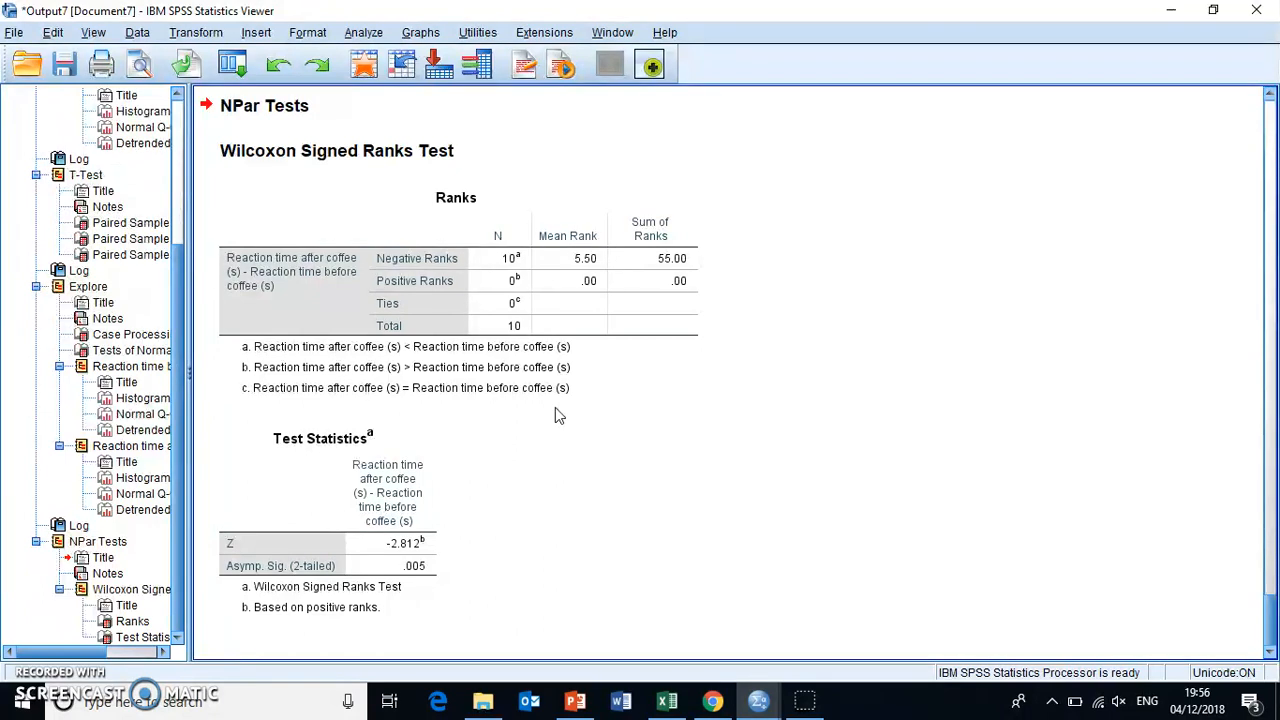
left_click(366, 471)
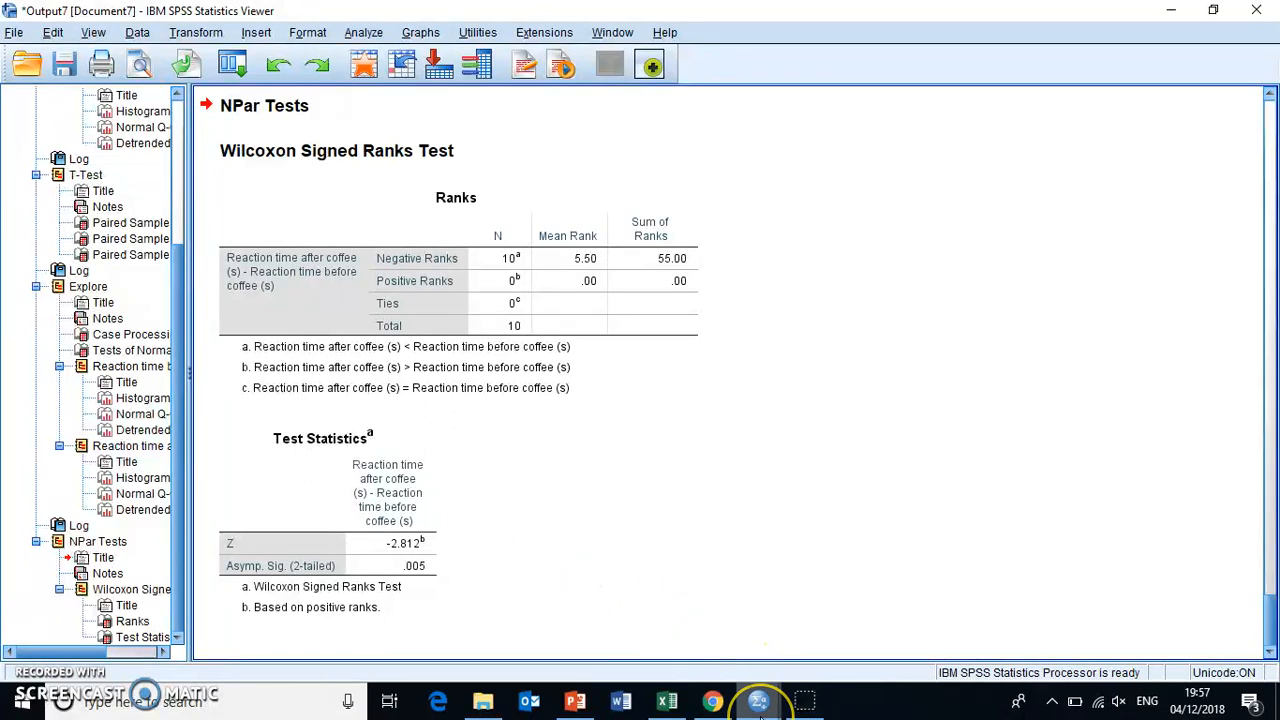
Step: Compare the Before and After values in the dataset with the negative ranks, positive ranks and ties in the Wilcoxon output
mouse_move(758, 697)
left_click(653, 645)
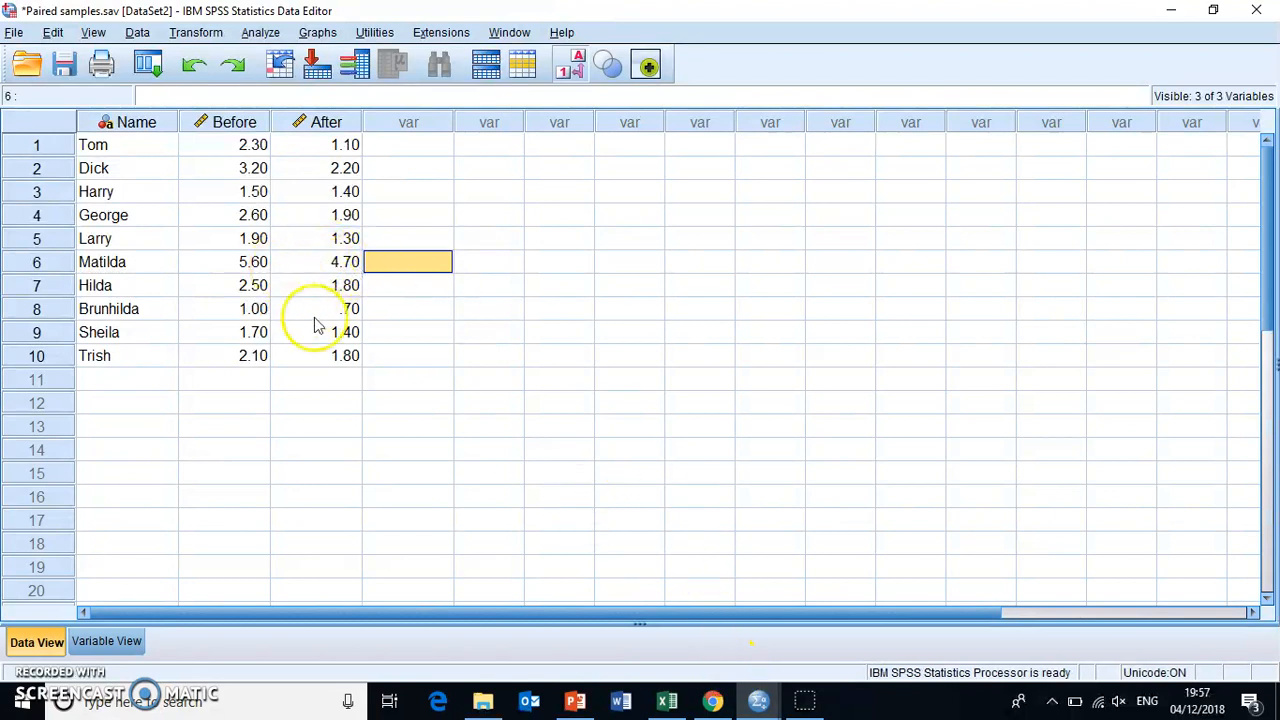
mouse_move(759, 700)
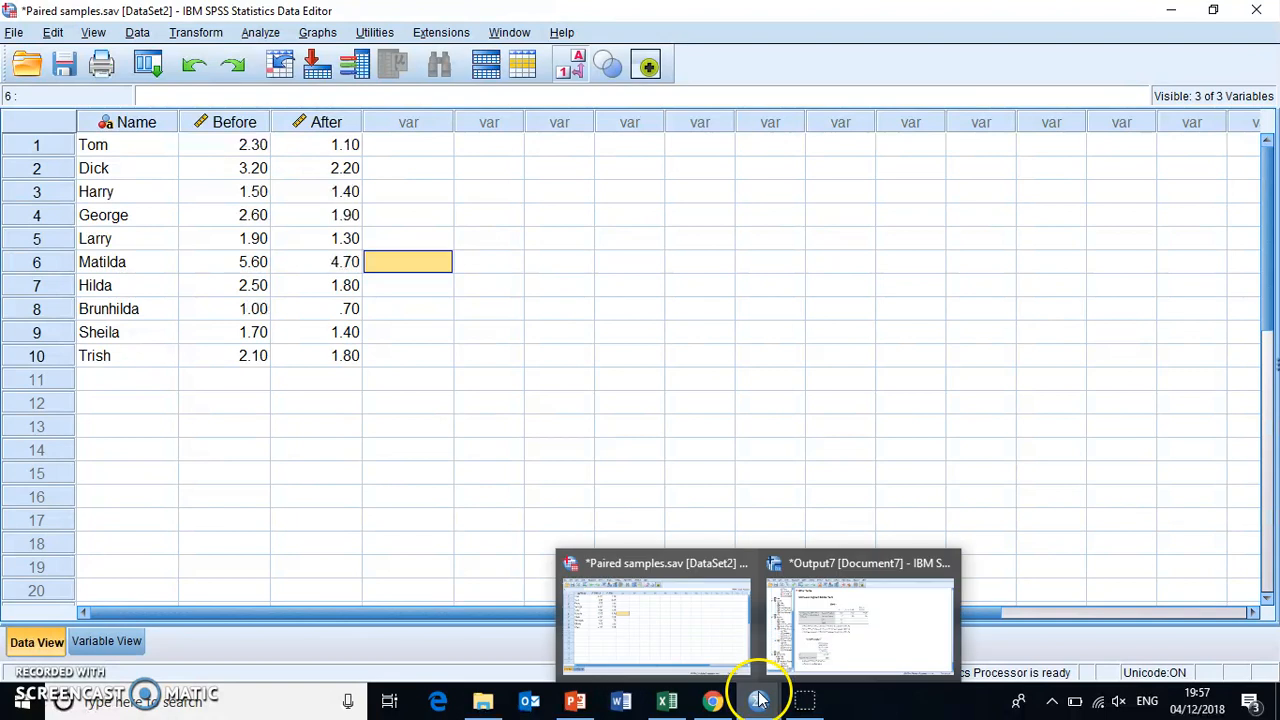
left_click(822, 614)
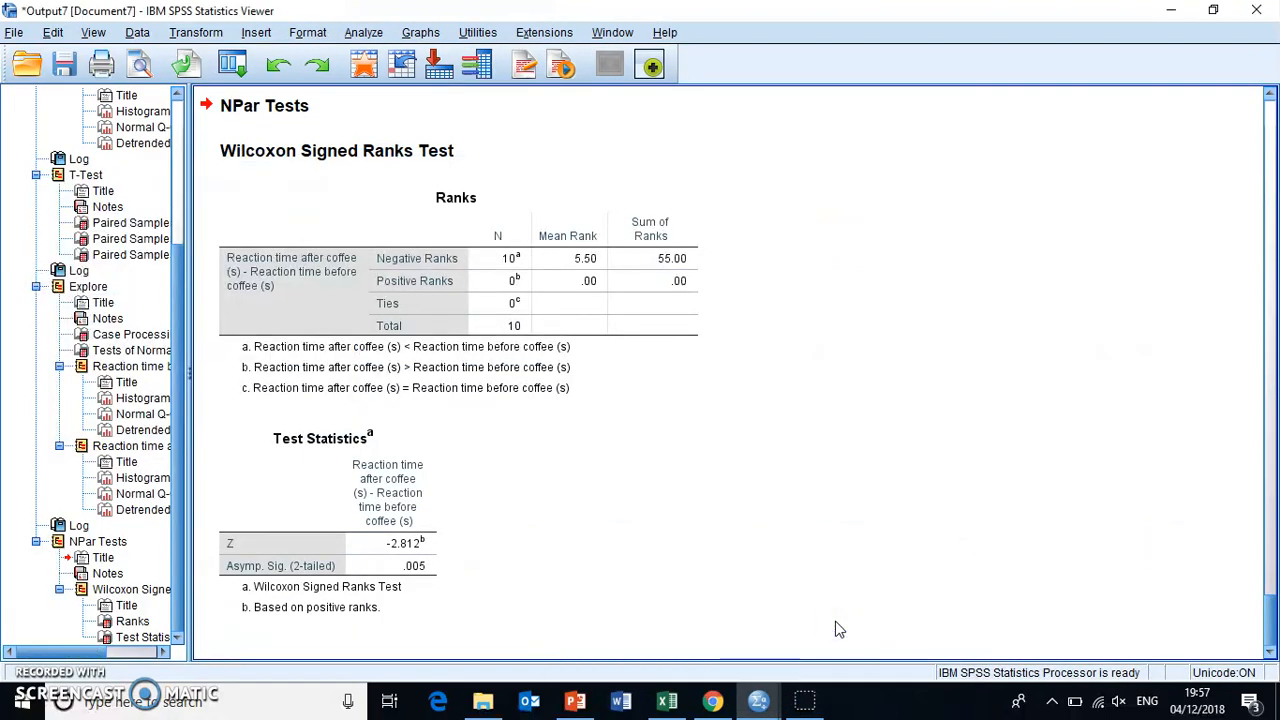
left_click(644, 535)
left_click(477, 463)
left_click(470, 262)
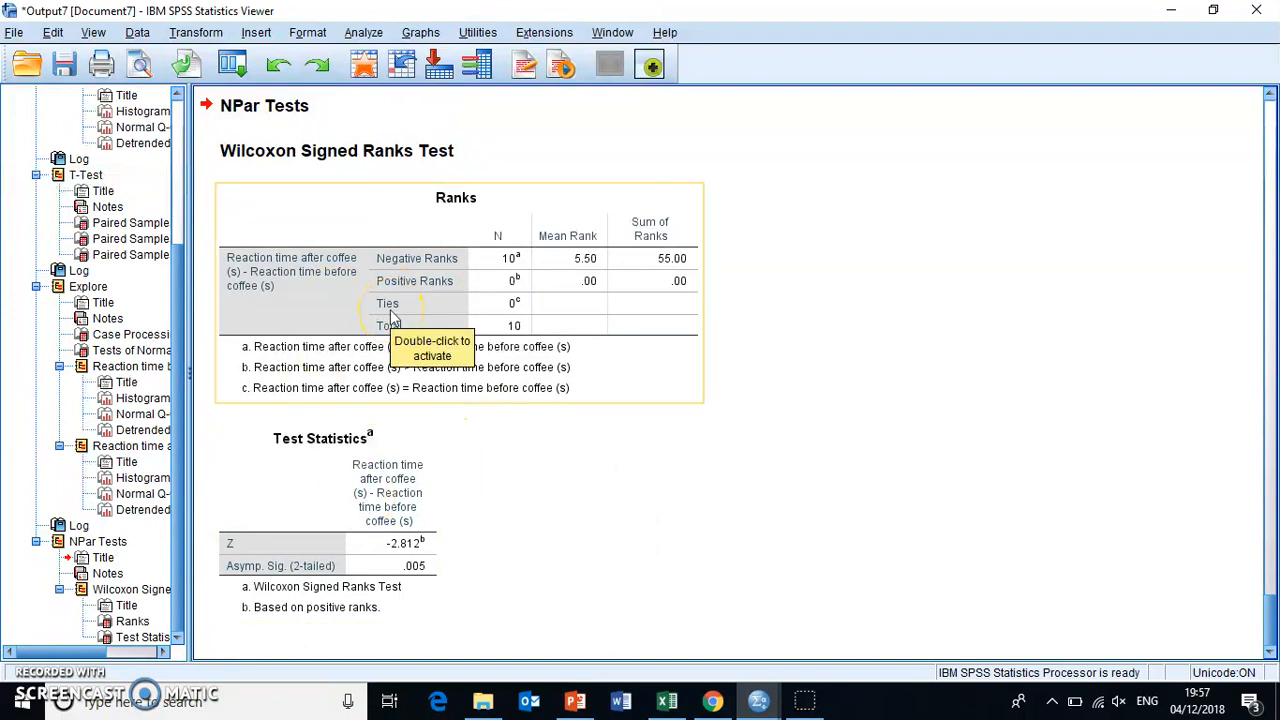
left_click(903, 401)
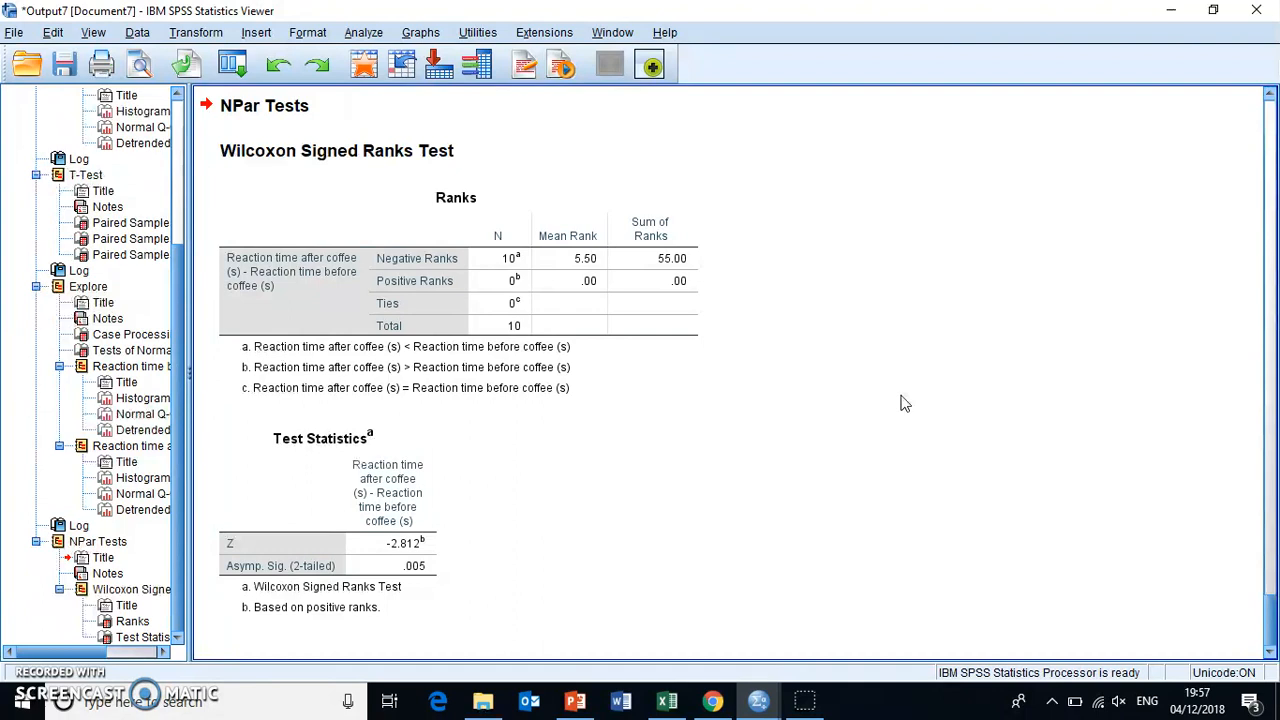